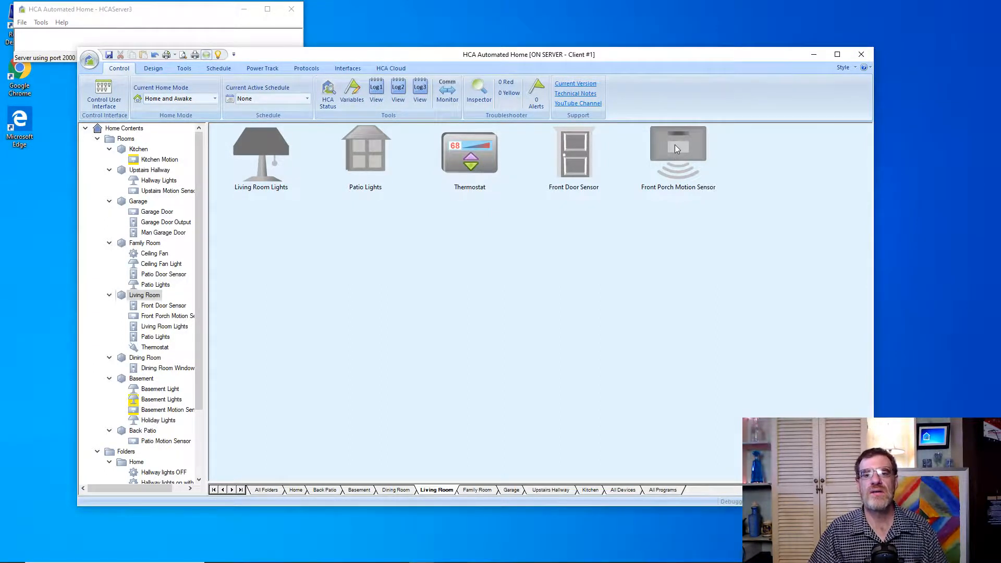
Add the Living Room Patio Lights as a responder to the Front Porch Motion Sensor's scene, at 100% level and a 0.1 seconds rate.
right_click(675, 145)
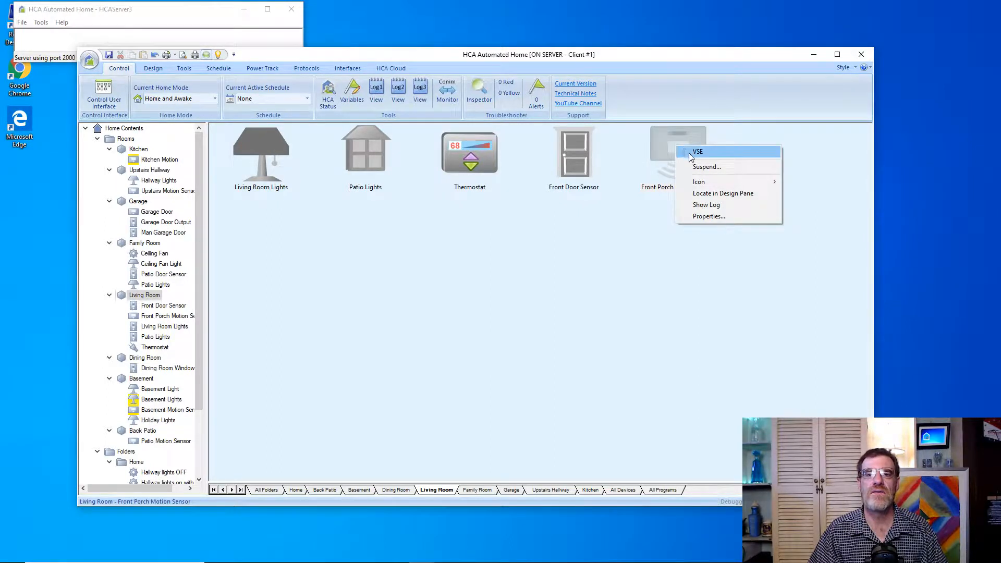
click(691, 152)
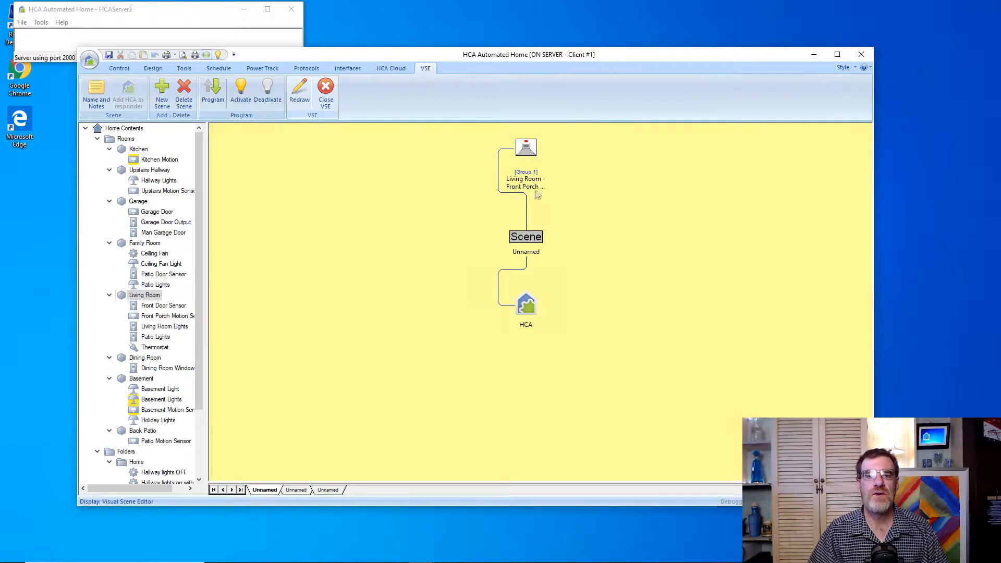
mouse_move(540, 191)
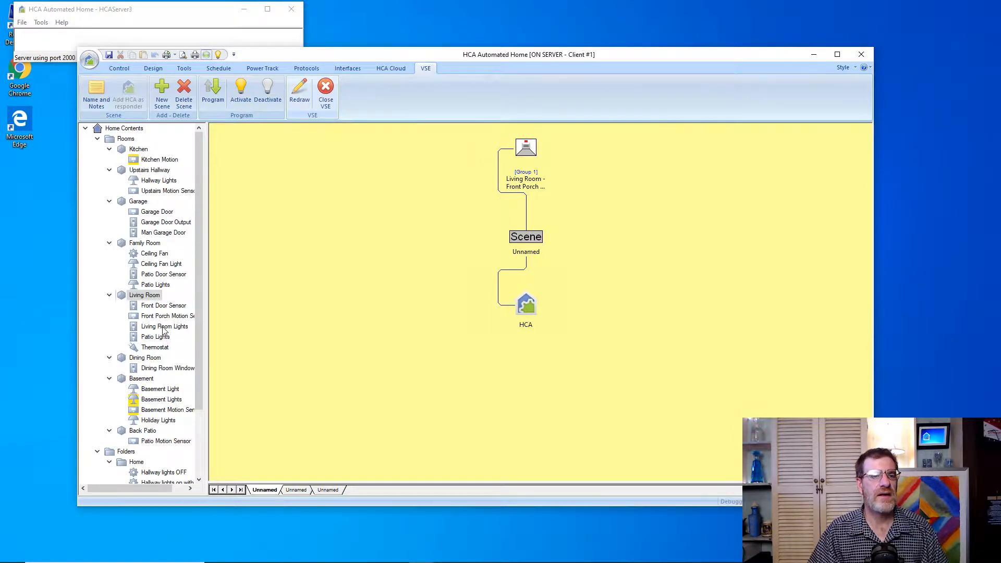
drag(159, 338, 497, 281)
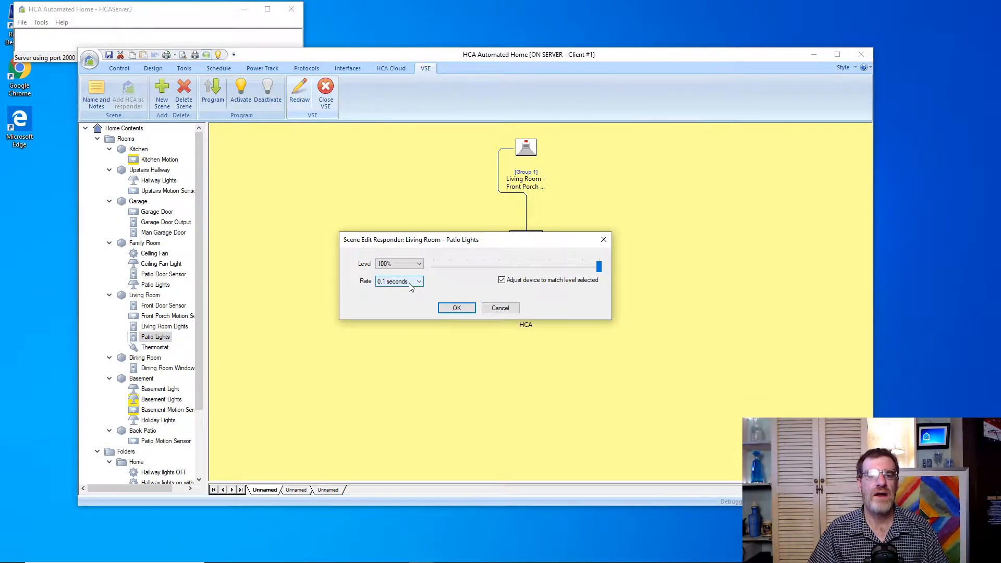
drag(598, 266, 517, 268)
click(419, 264)
click(419, 264)
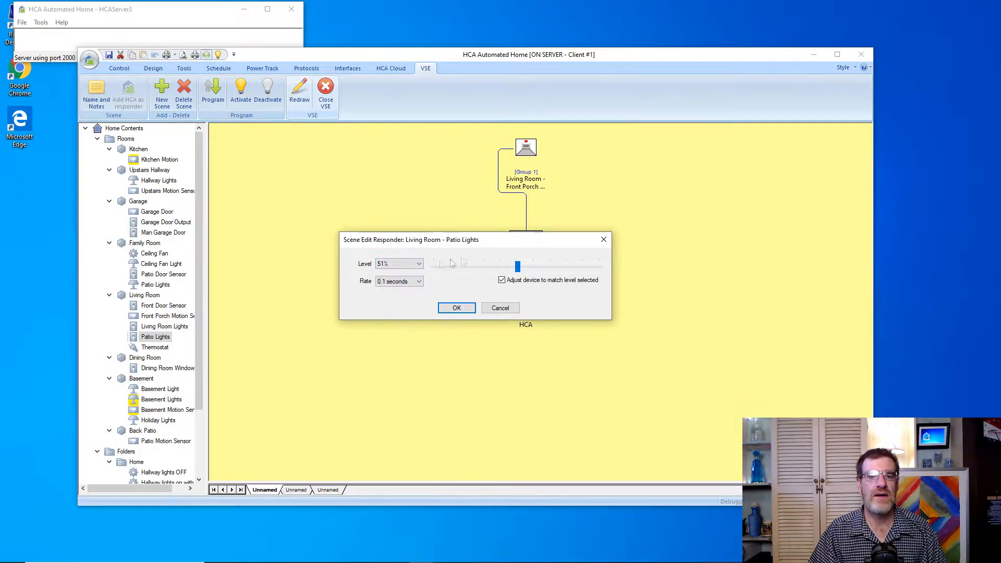
click(418, 280)
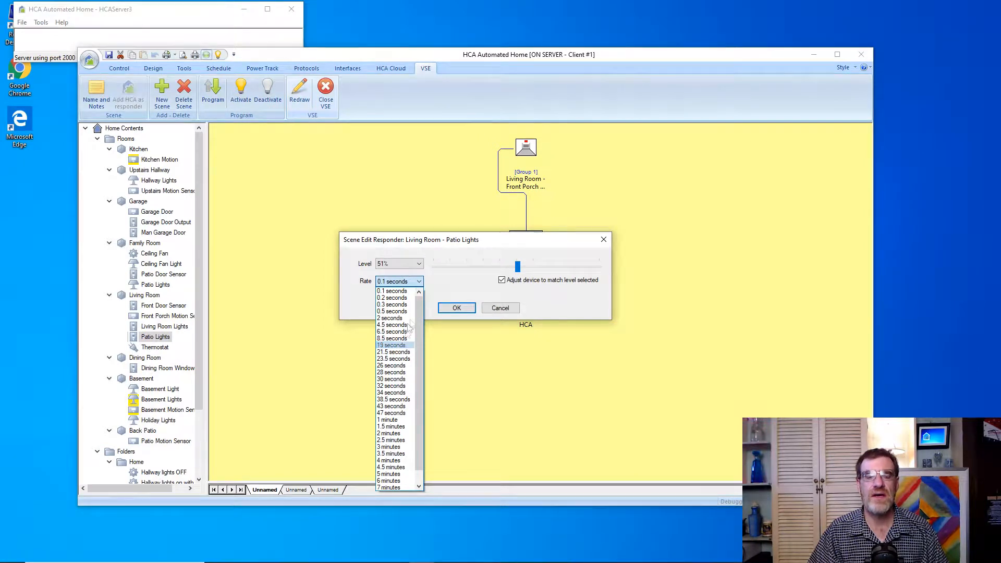
click(452, 289)
drag(517, 266, 598, 266)
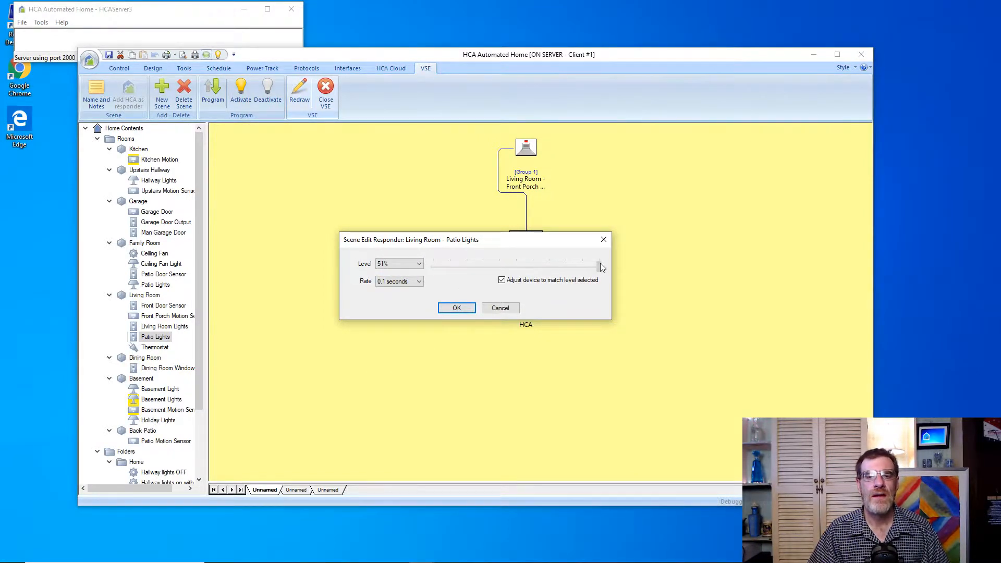
click(456, 308)
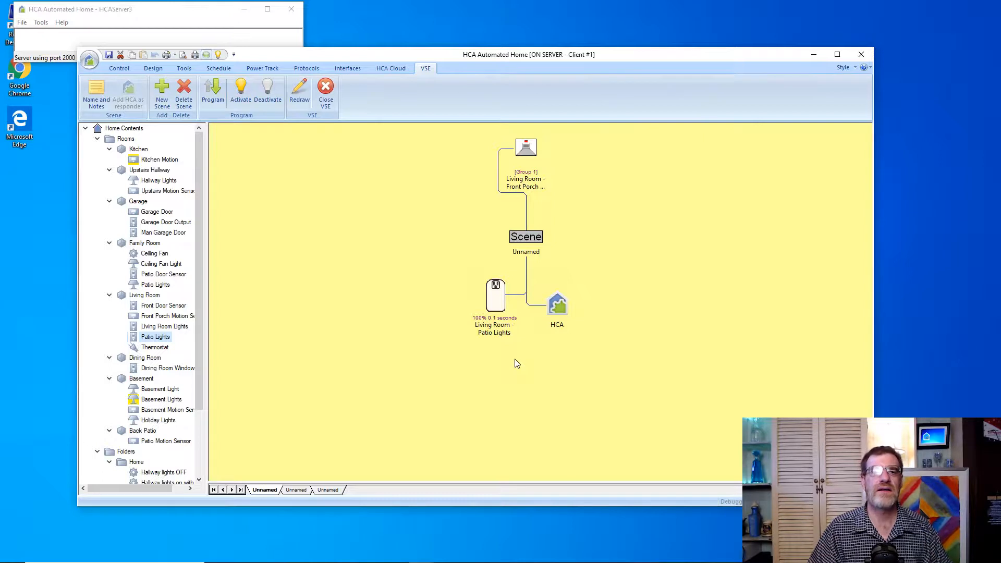
Close the Visual Scene Editor and abandon the scene changes.
click(327, 90)
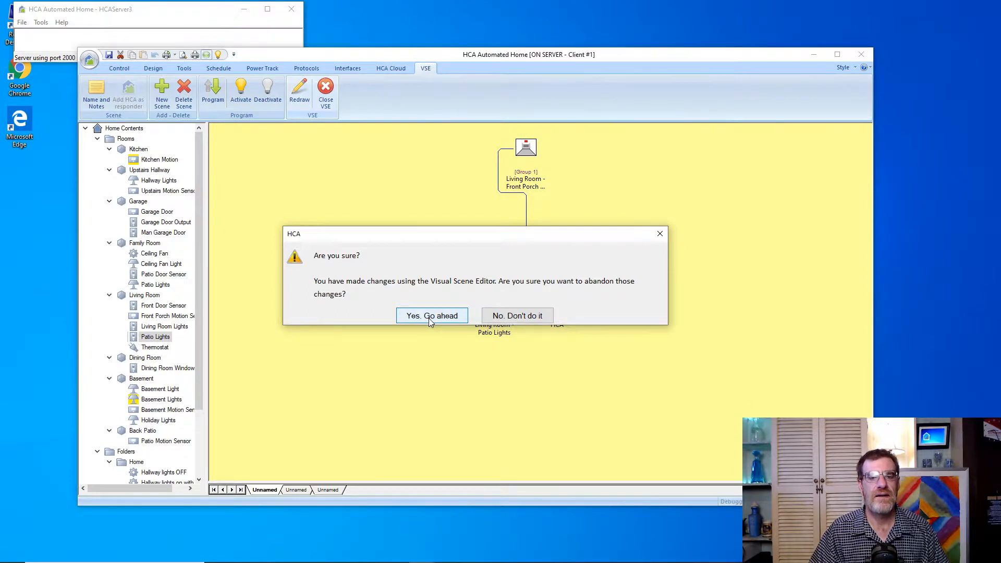
click(429, 318)
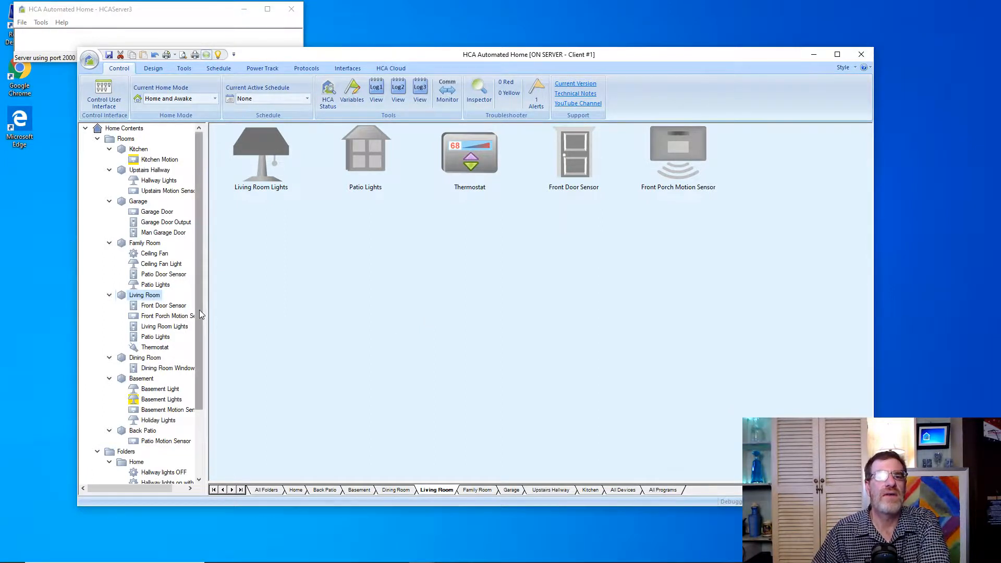
Check the trigger settings in the Front Porch Motion Sensor's properties, and leave them without changes.
scroll(204, 339, down, 1)
scroll(205, 347, down, 2)
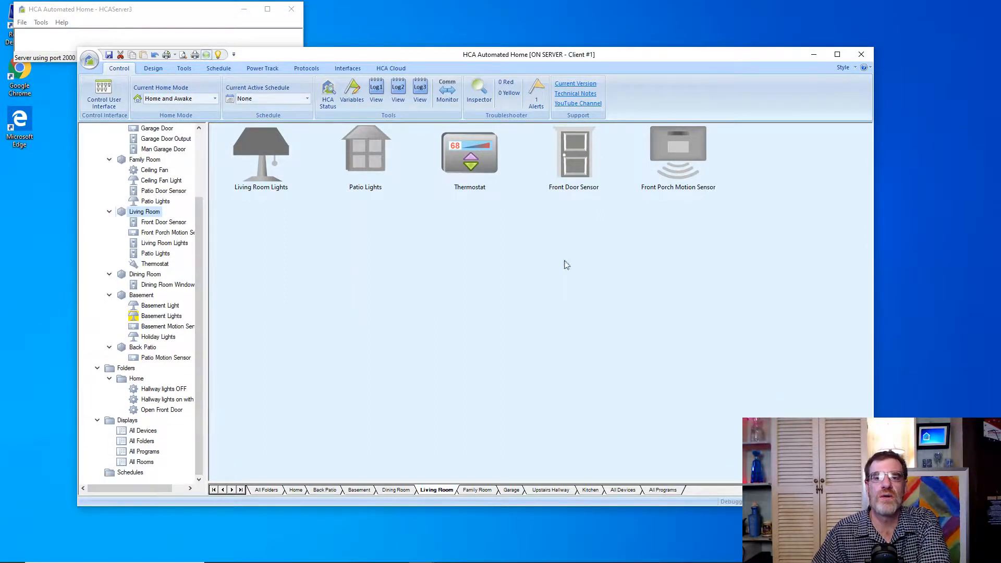
right_click(667, 147)
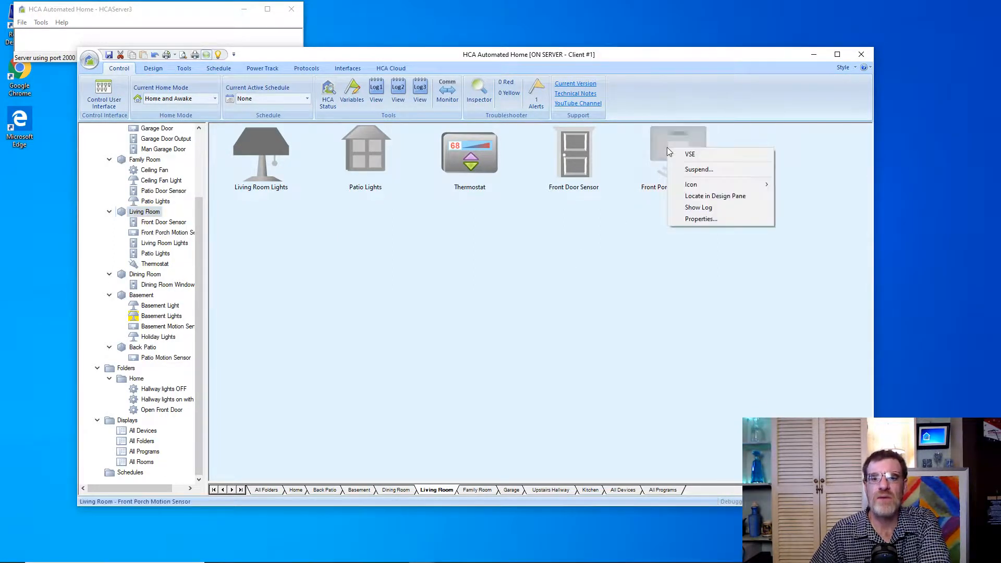
click(697, 219)
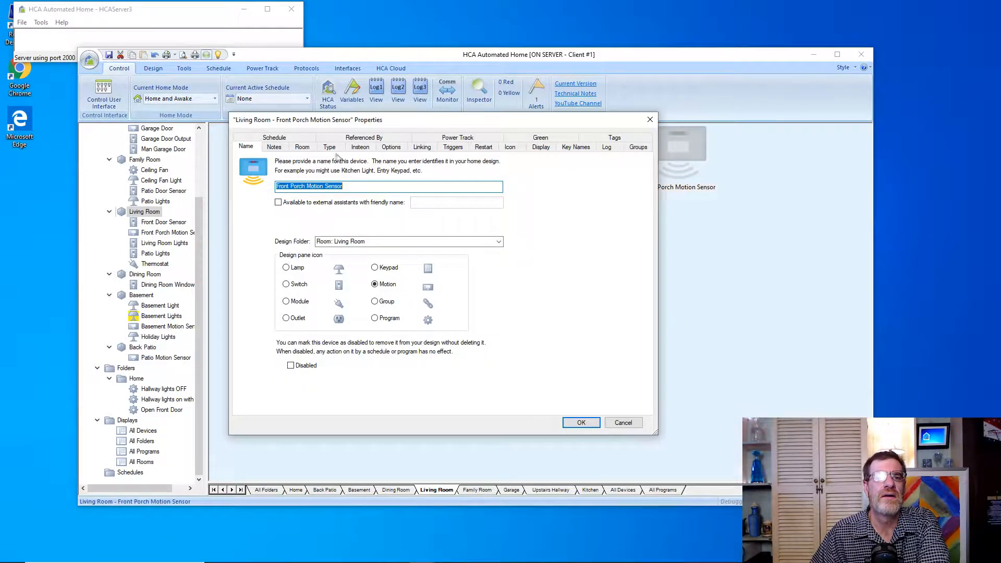
click(453, 148)
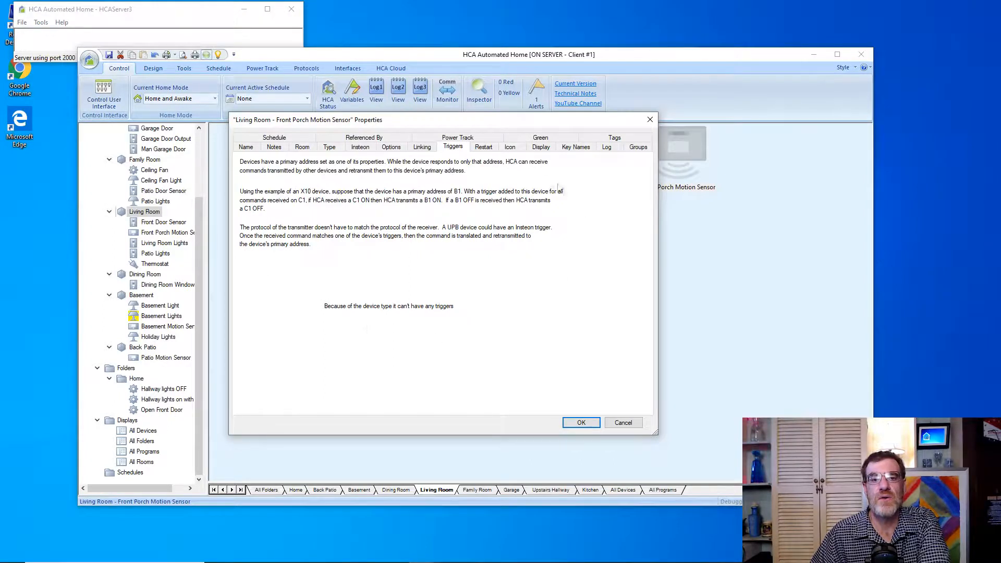
click(621, 421)
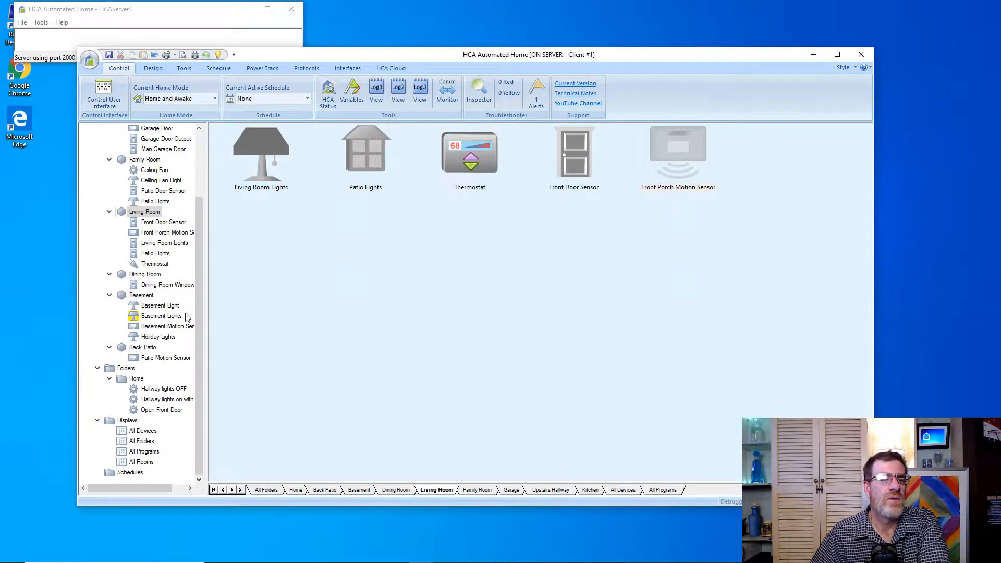
Create a program named "Front Patio Light movement on" in the Home folder, keeping the default program icon.
click(136, 379)
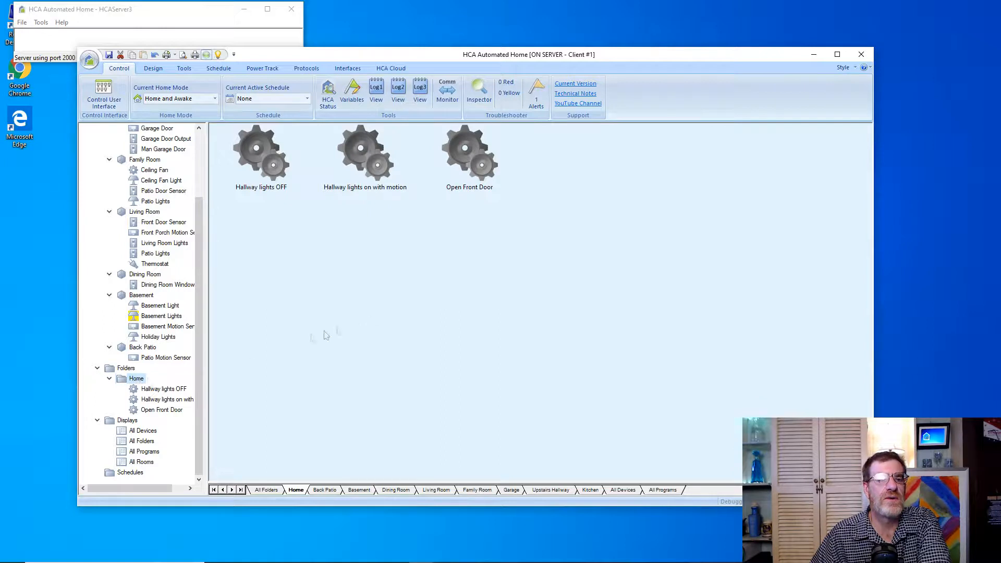
right_click(564, 242)
mouse_move(581, 250)
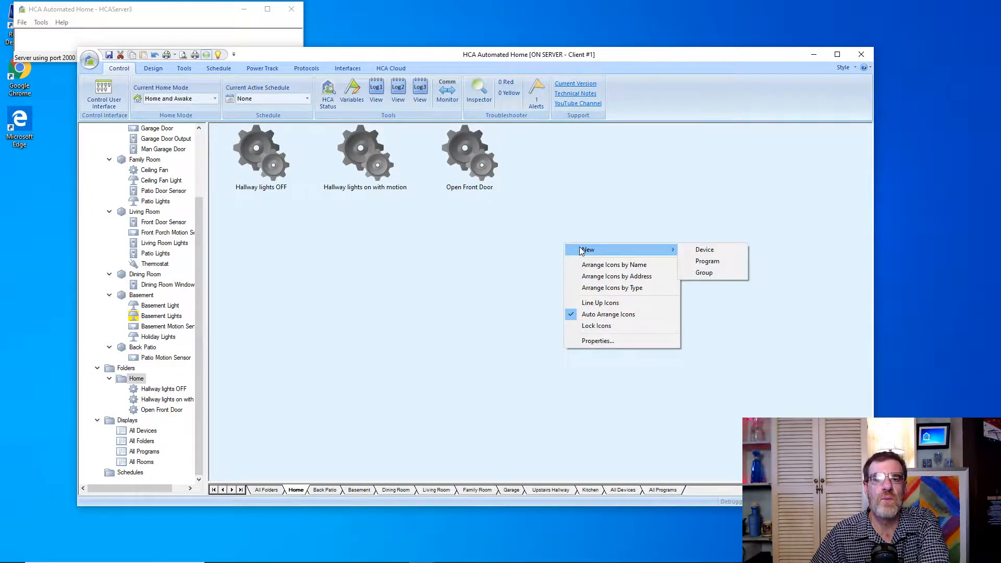
click(708, 262)
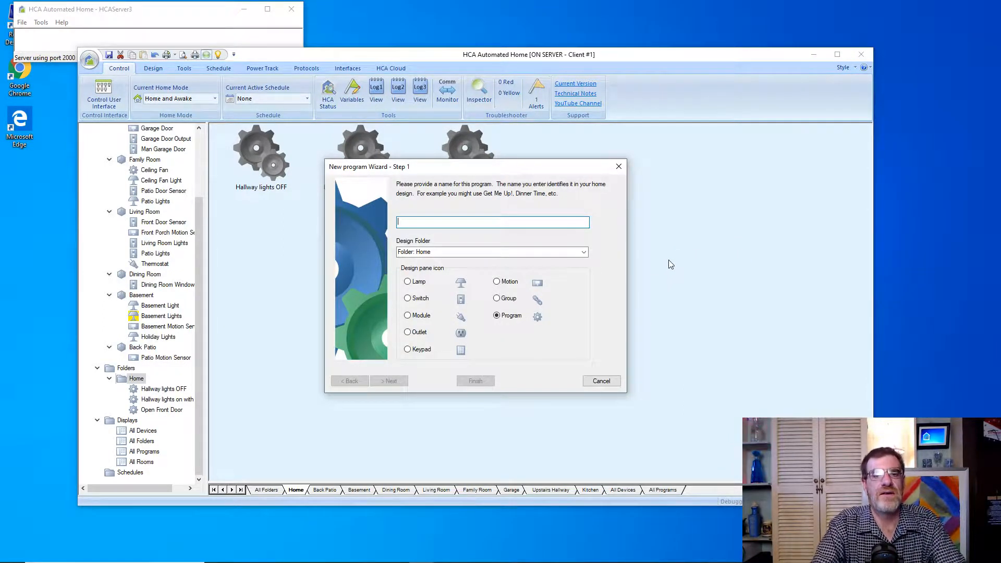
text(Front Pa)
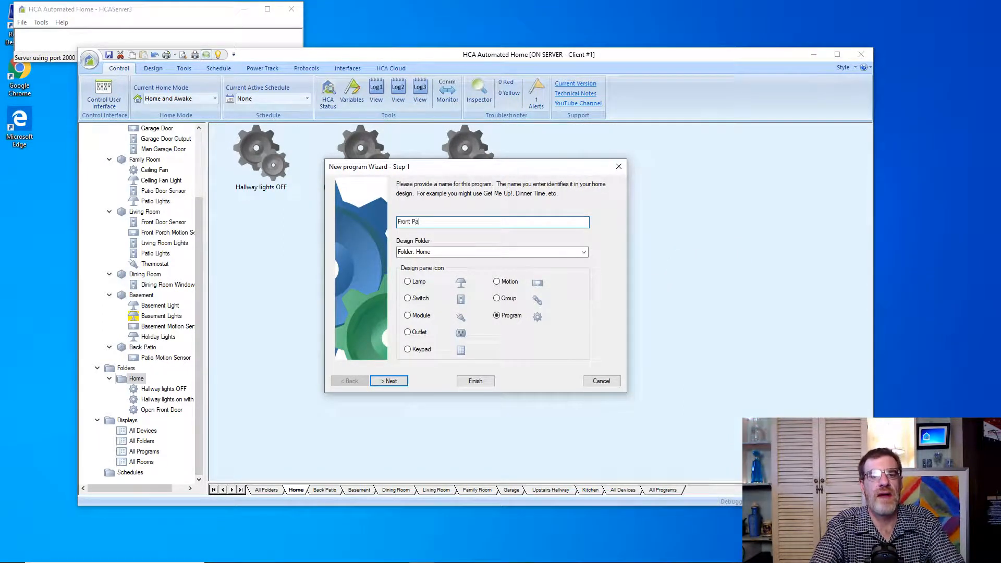
text(tio Light)
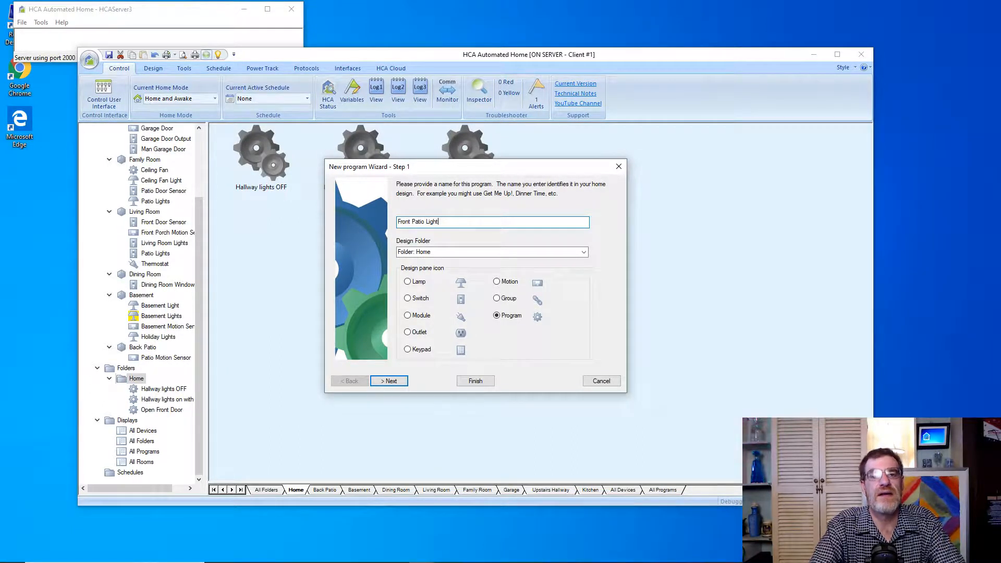
text( movem)
key(BackSpace)
text(ement on)
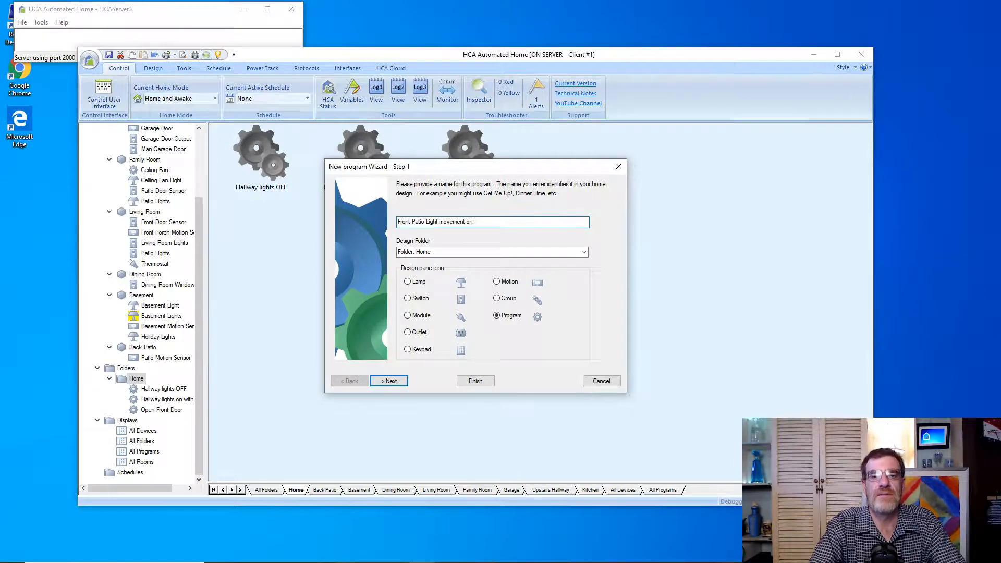
click(397, 384)
click(397, 382)
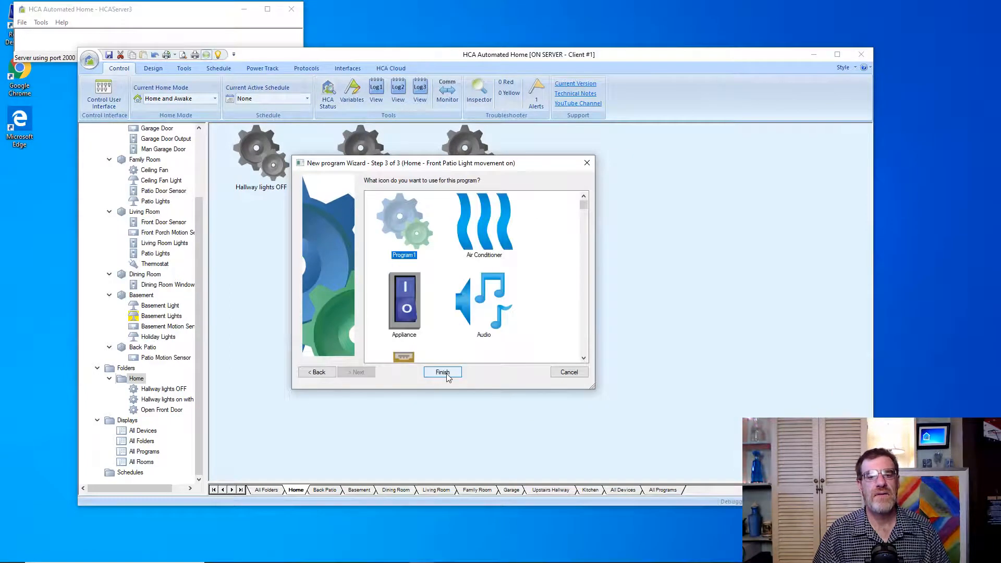
click(443, 373)
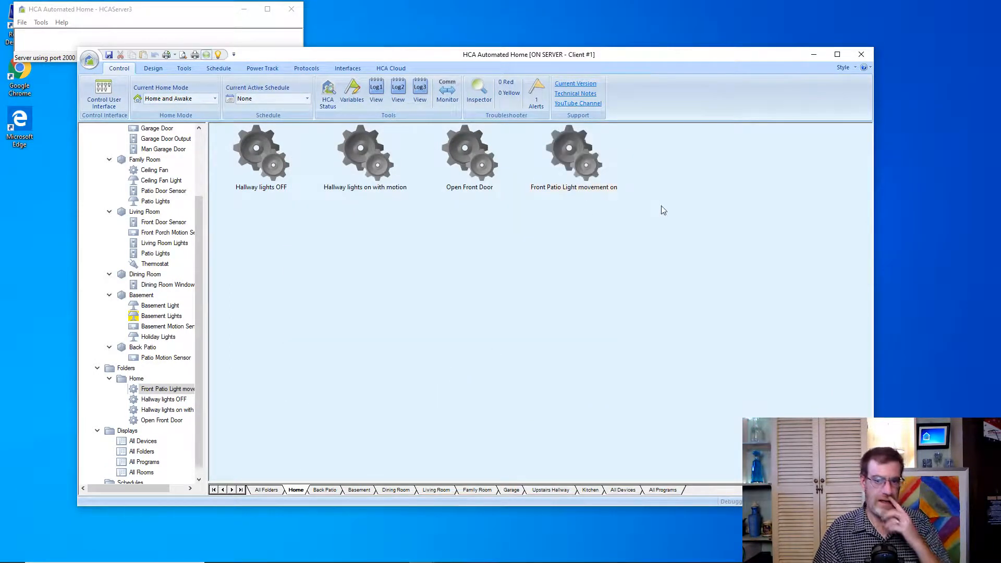
Add an Insteon Message trigger to the new program for Back Patio - Patio Motion Sensor sending On by group 1.
right_click(574, 155)
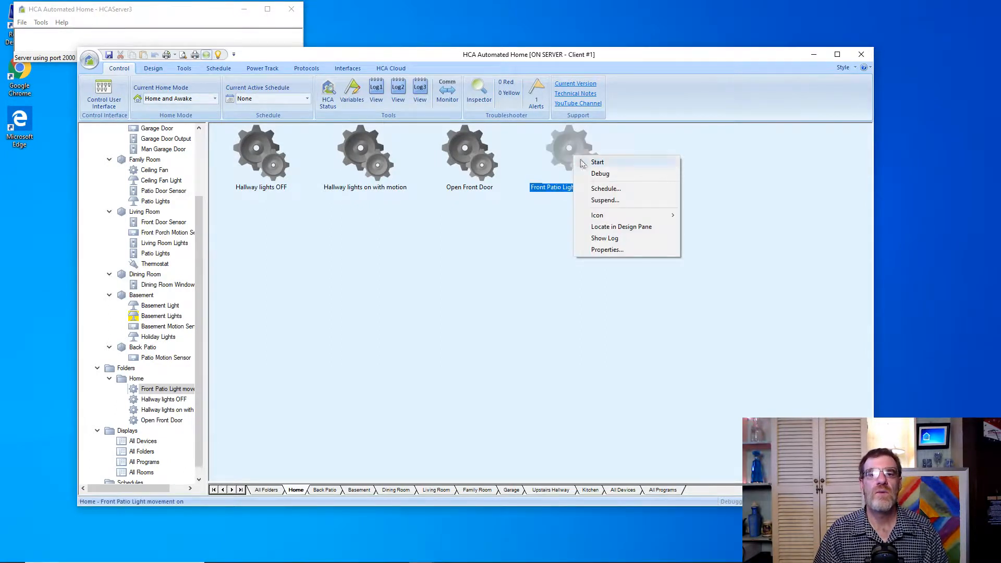
click(606, 249)
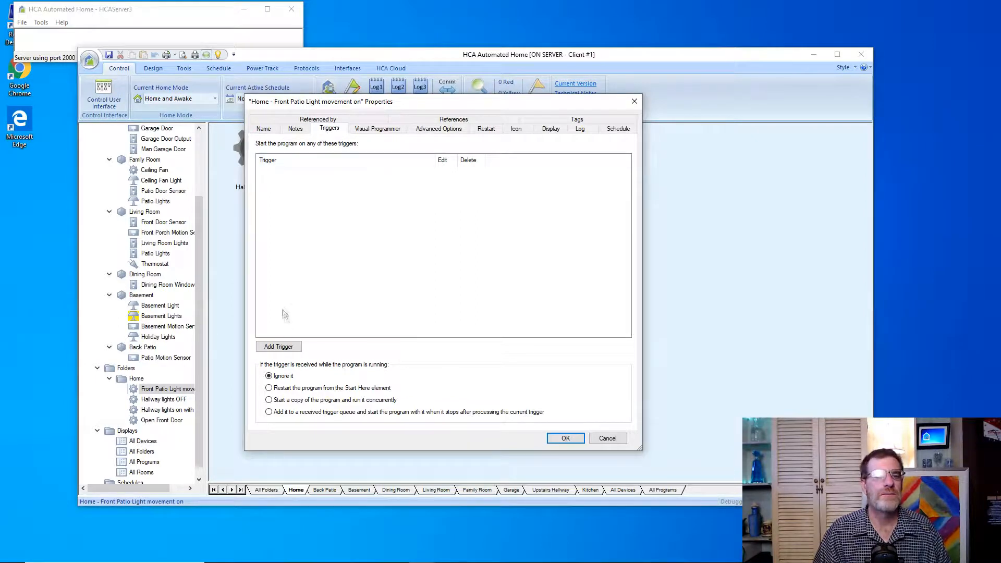
click(282, 348)
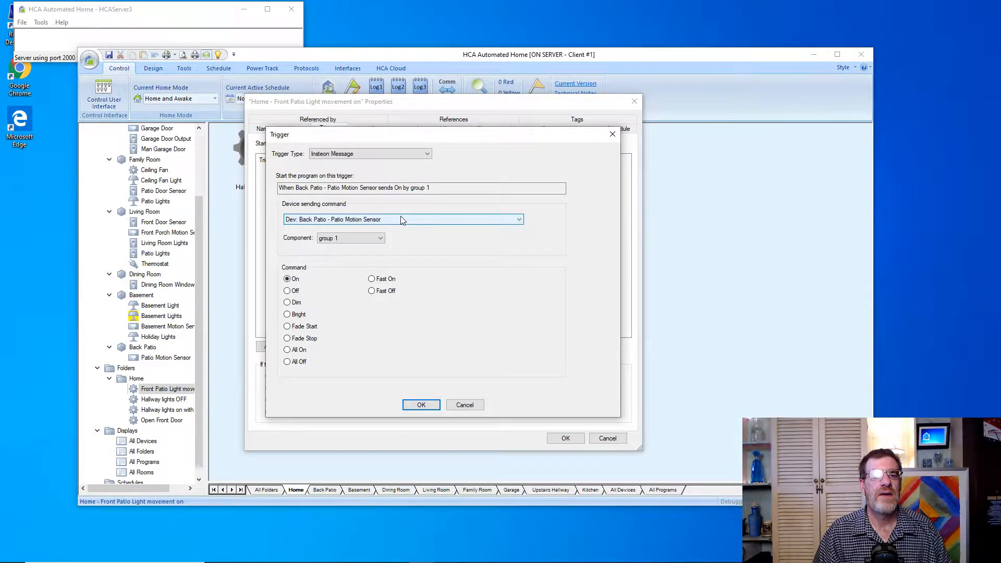
click(382, 240)
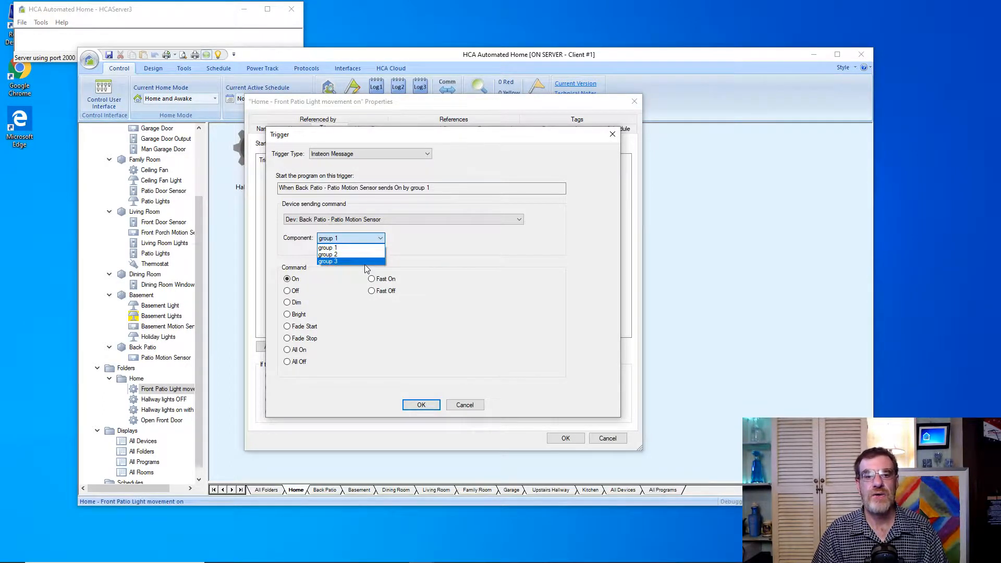
click(441, 266)
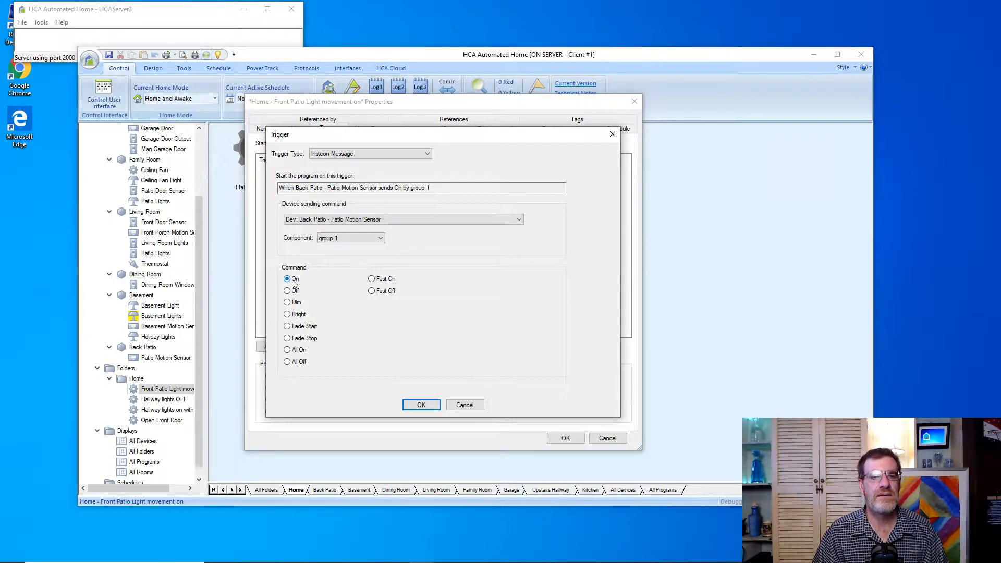
click(421, 405)
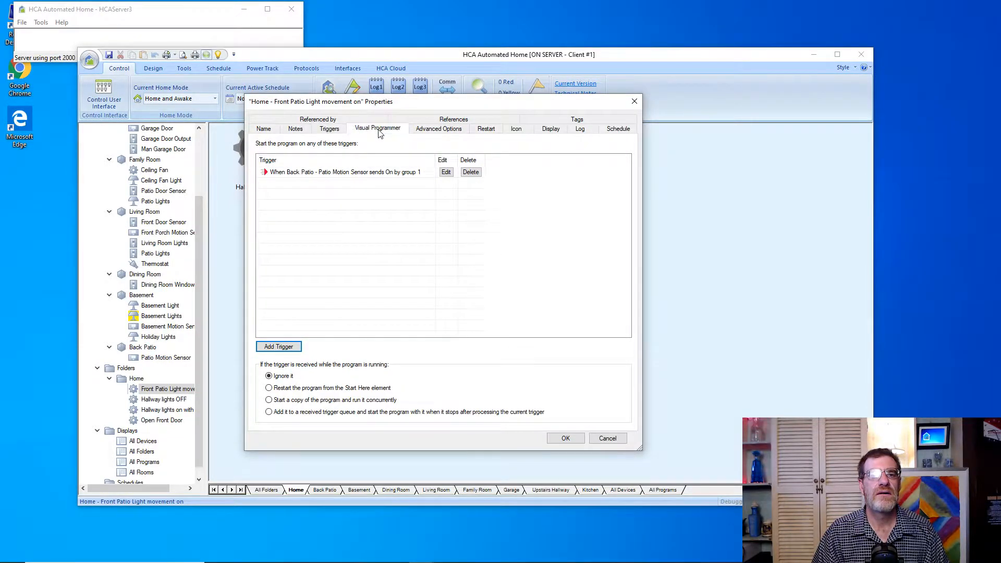
In the program's visual layout, move the second element far away from the start element and delete the connection between them.
click(378, 129)
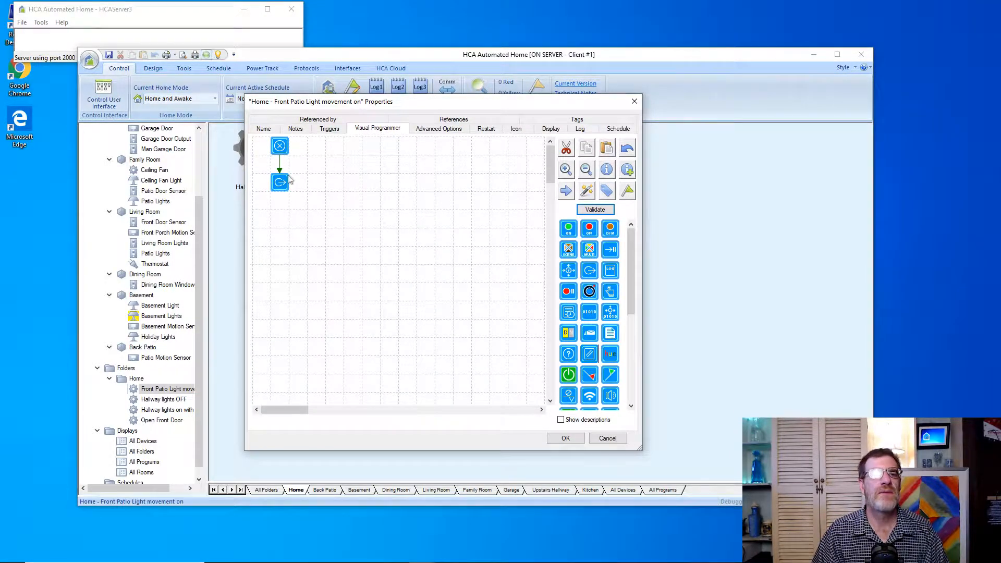
drag(281, 183, 517, 256)
click(505, 256)
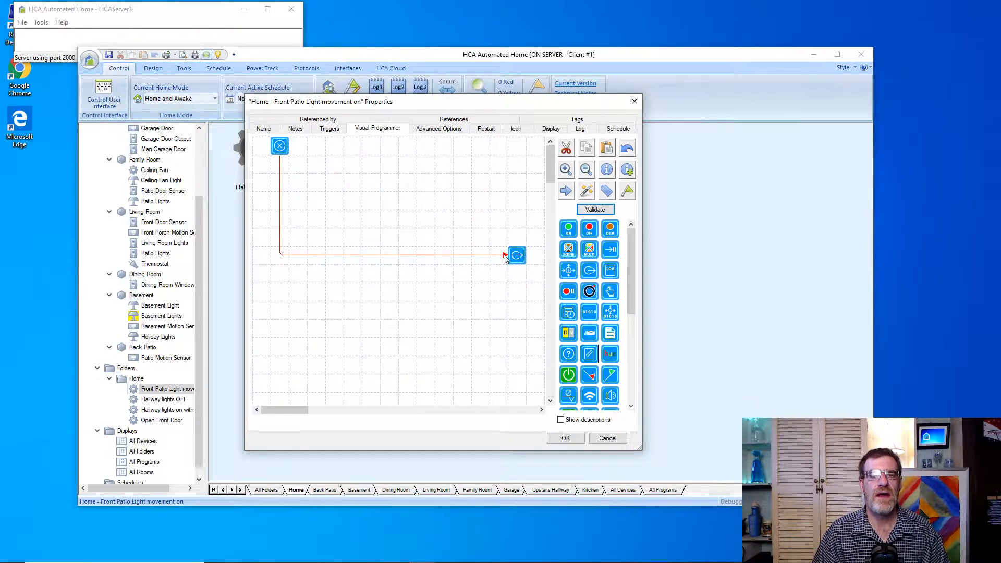
right_click(505, 256)
click(510, 264)
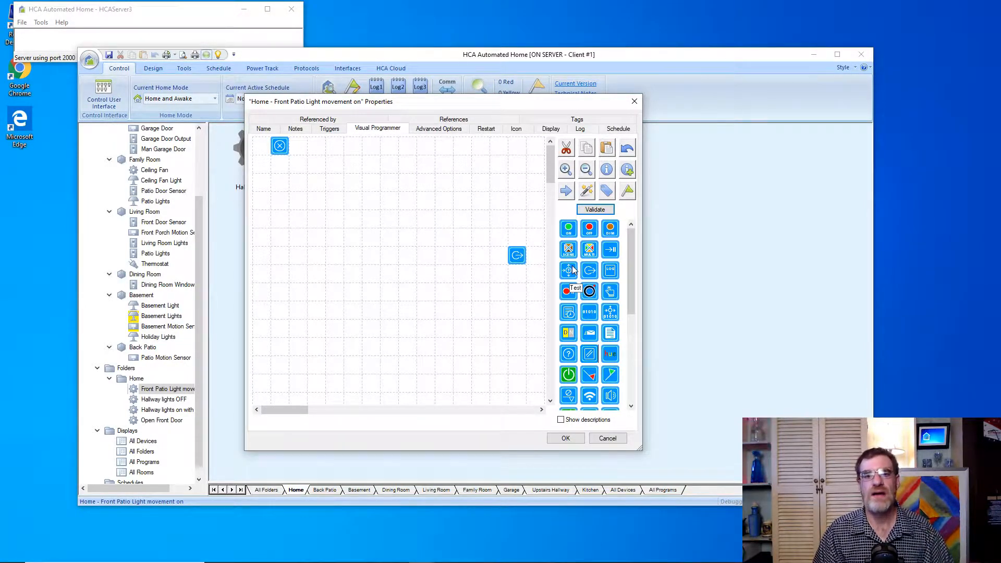
Add a Test element beside the start element that checks whether Living Room - Front Porch Motion Sensor:2 is ON.
drag(573, 269, 319, 163)
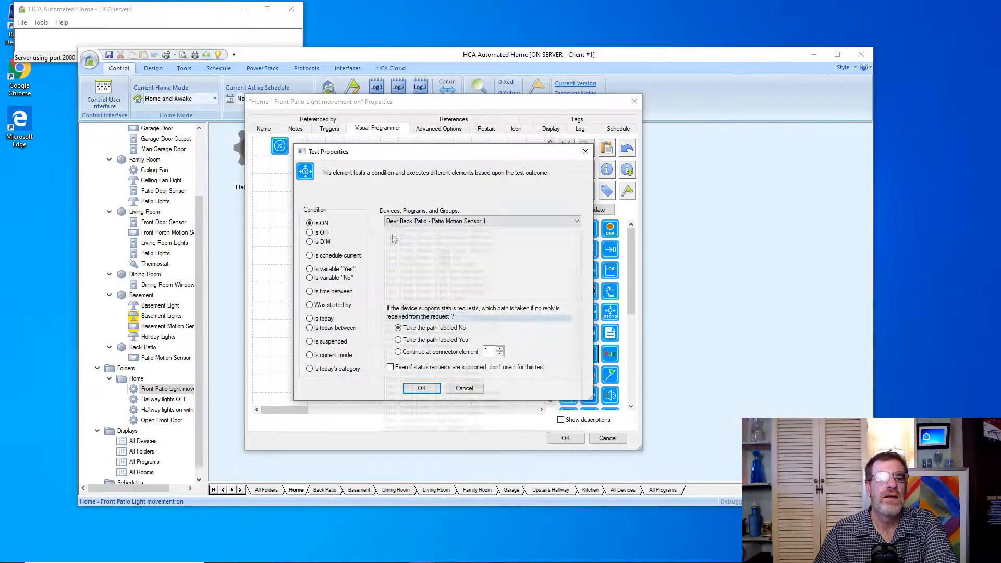
click(482, 221)
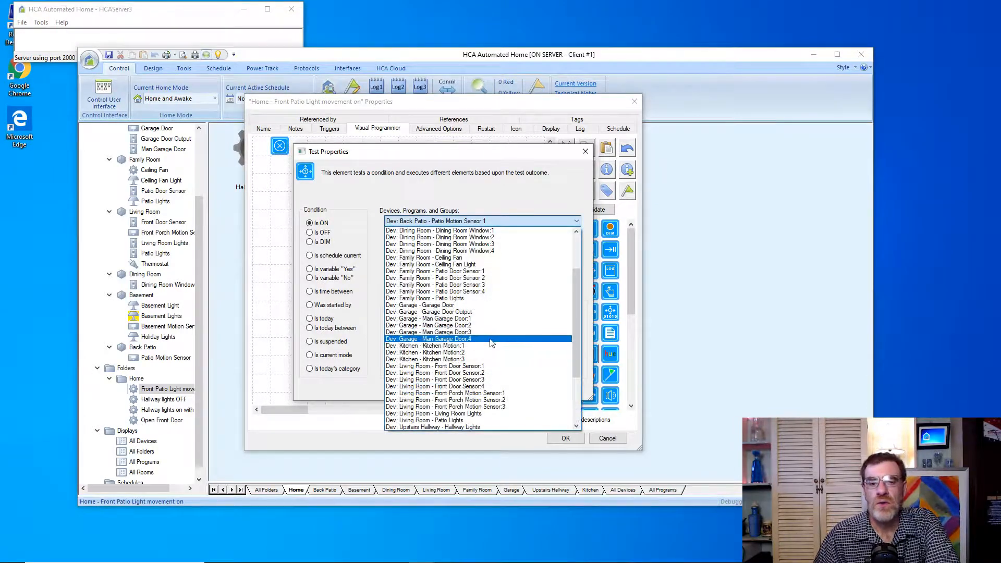
click(504, 401)
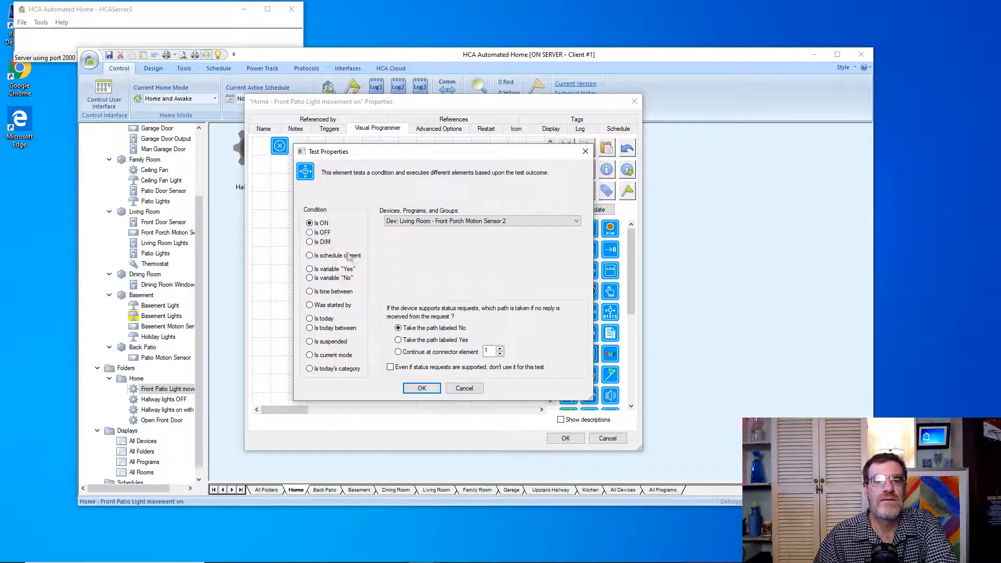
click(422, 387)
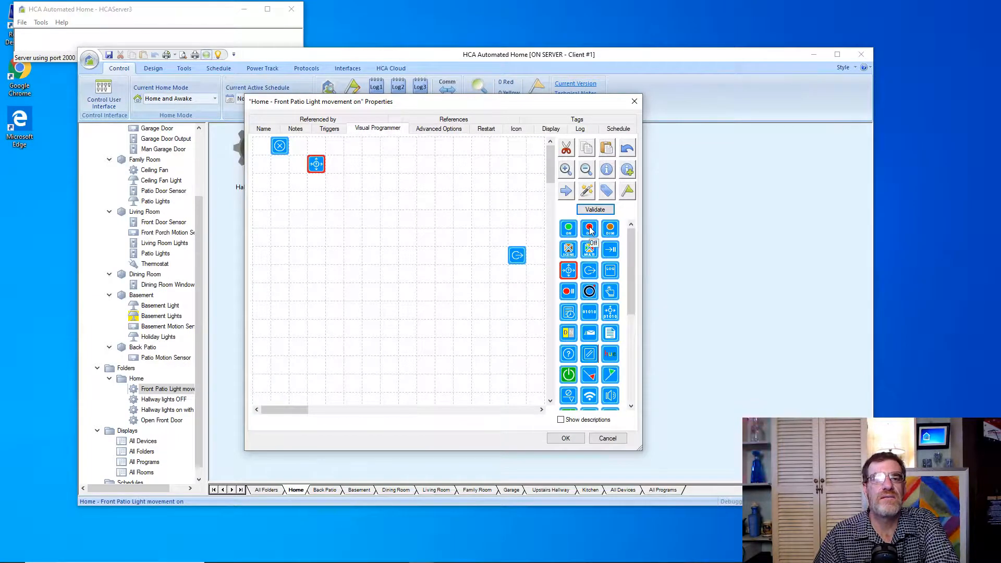
Add an Off element for Living Room - Patio Lights on the same row as the Test element.
drag(589, 230, 370, 165)
click(426, 277)
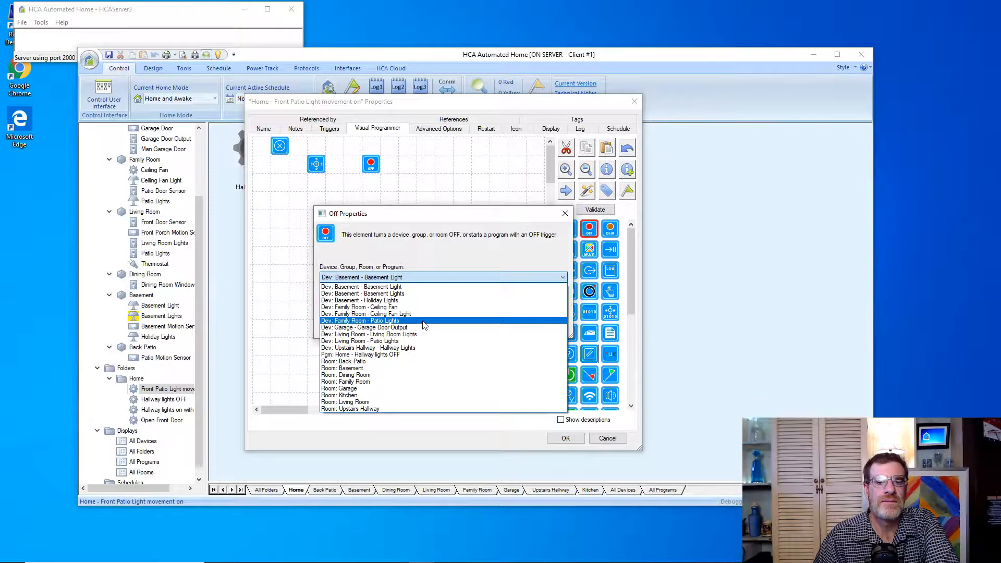
click(423, 341)
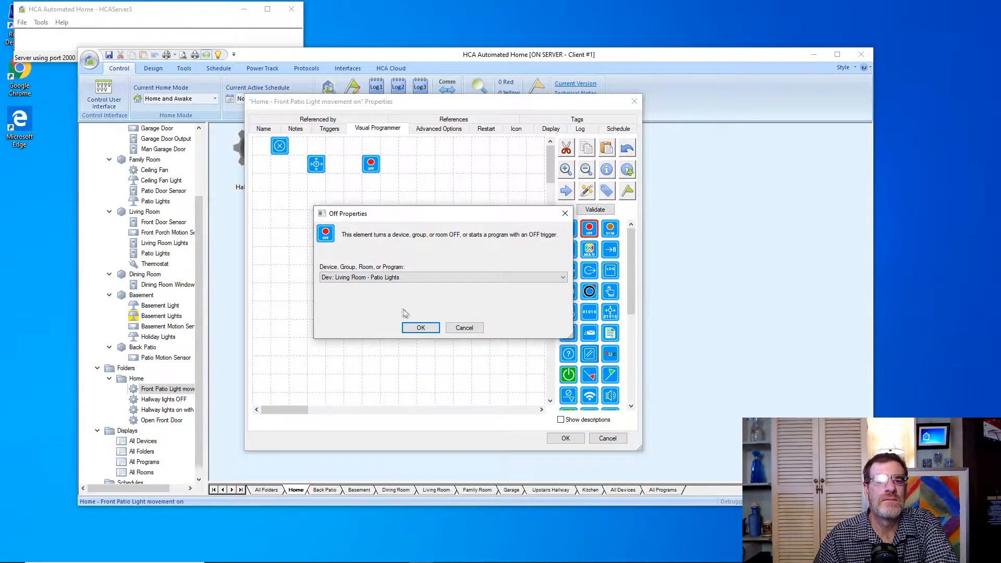
click(420, 328)
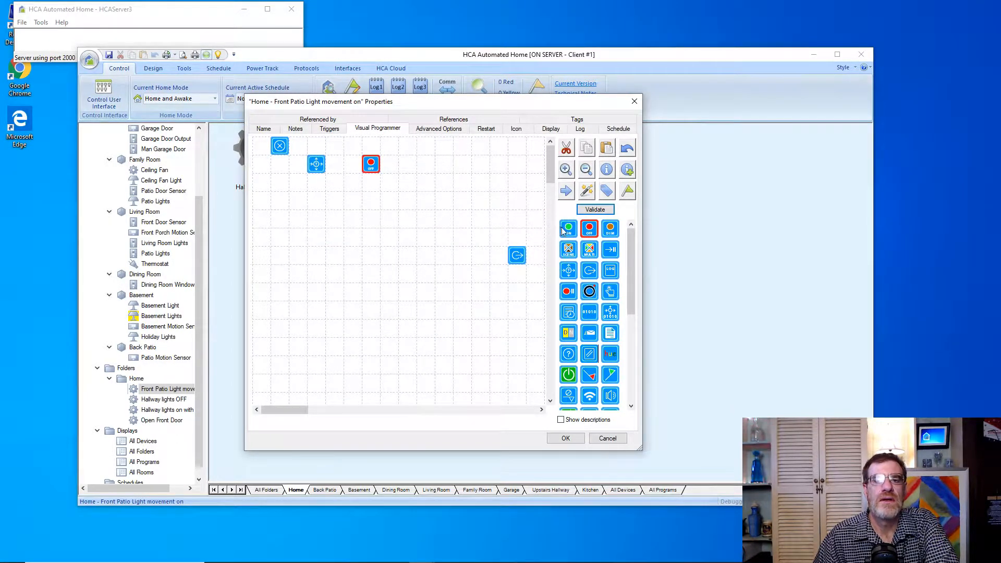
Add an On element for Living Room - Patio Lights below the Off element, and move the exit element close to both.
drag(568, 230, 372, 202)
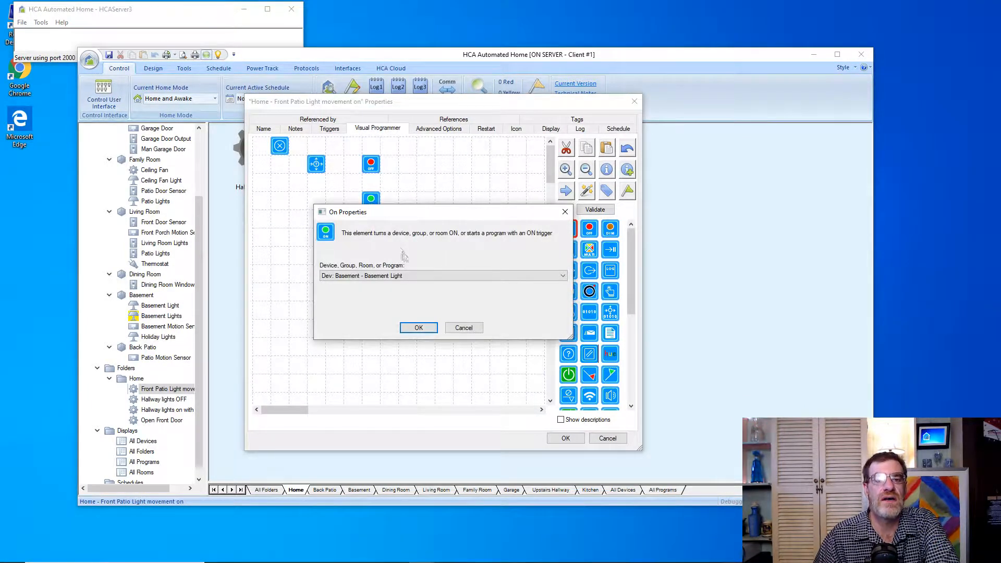
click(393, 275)
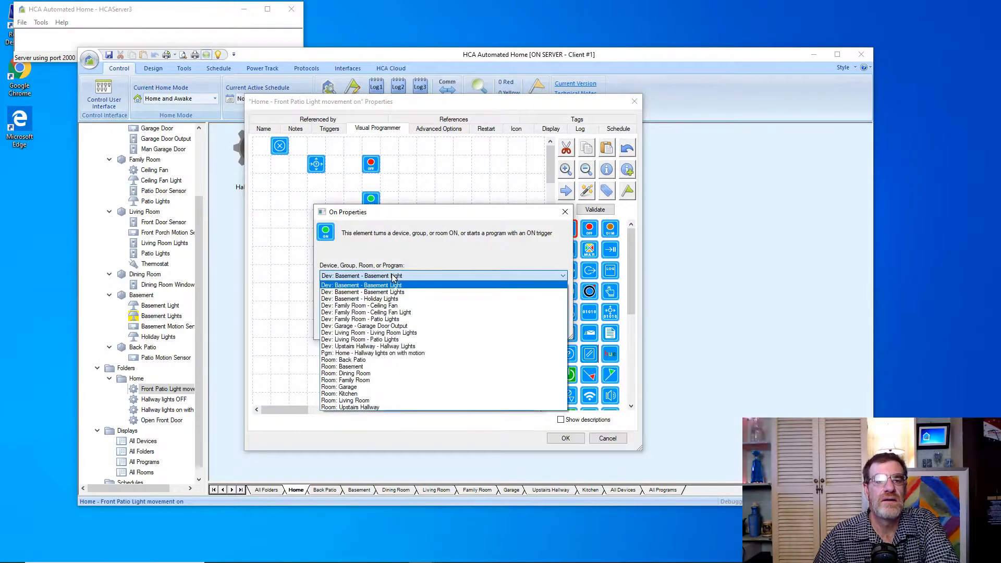
click(410, 340)
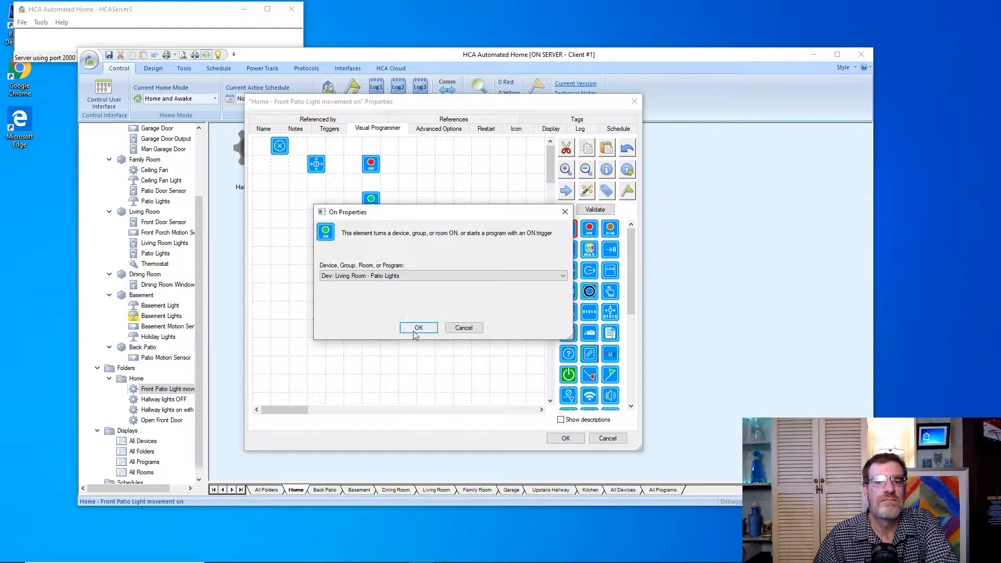
click(418, 328)
drag(517, 255, 443, 182)
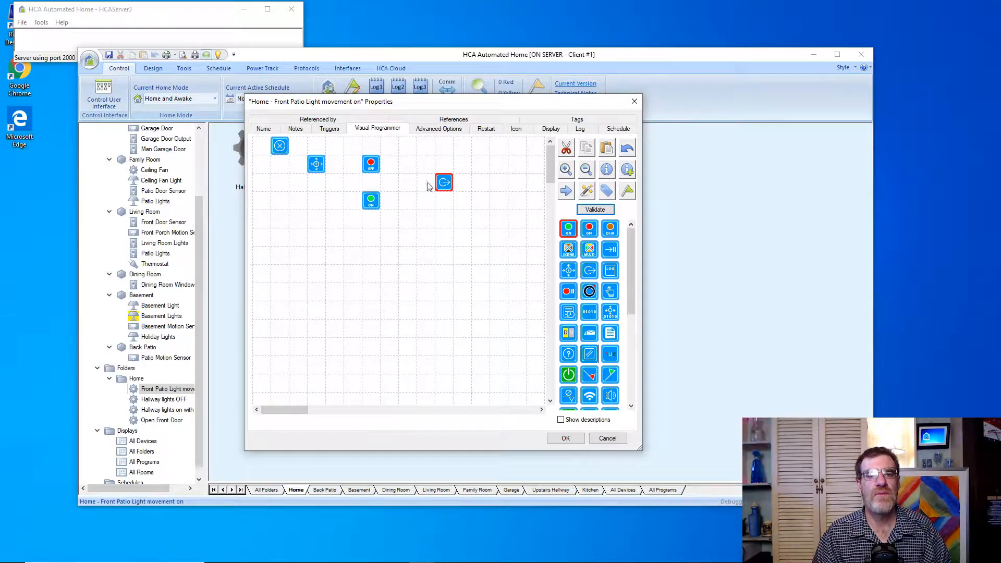
Connect the start element to the Test element, its Yes path to the Off element and its No path to the On element.
click(279, 147)
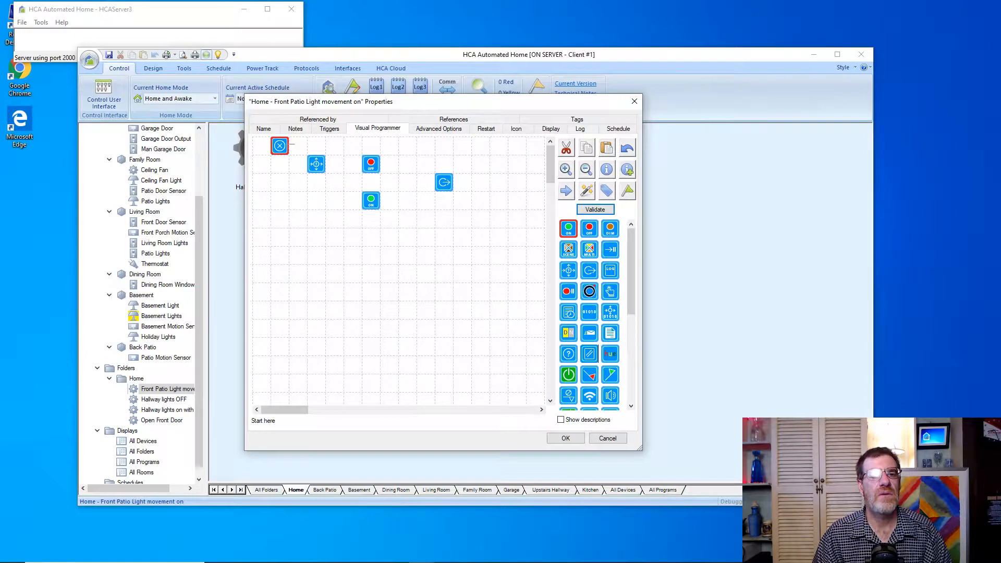
drag(309, 147, 312, 157)
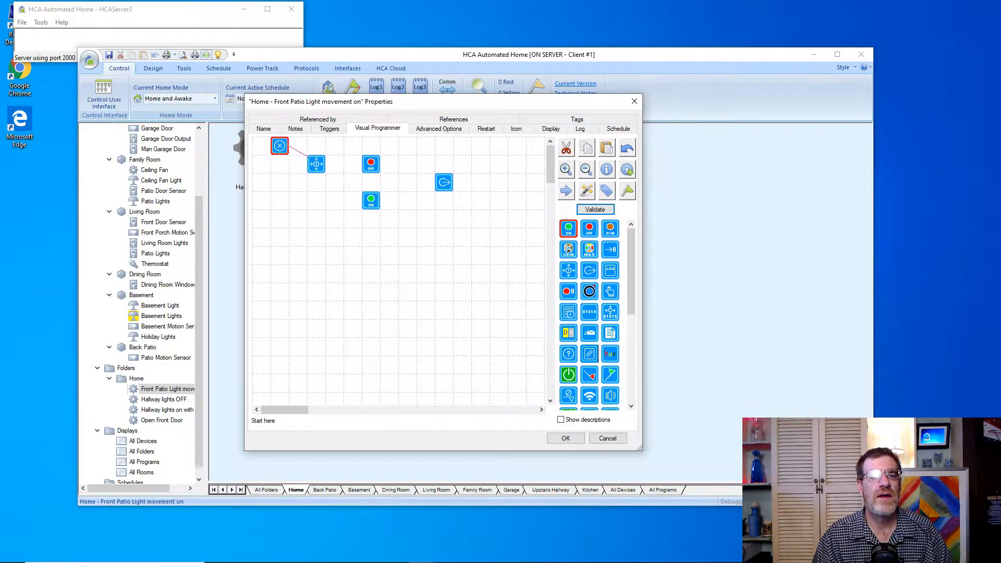
click(319, 166)
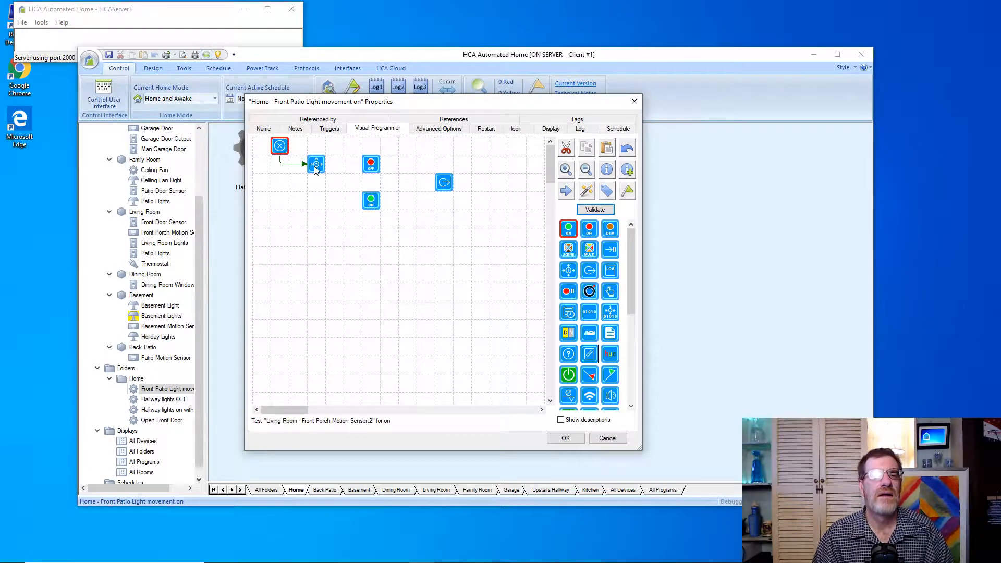
click(316, 165)
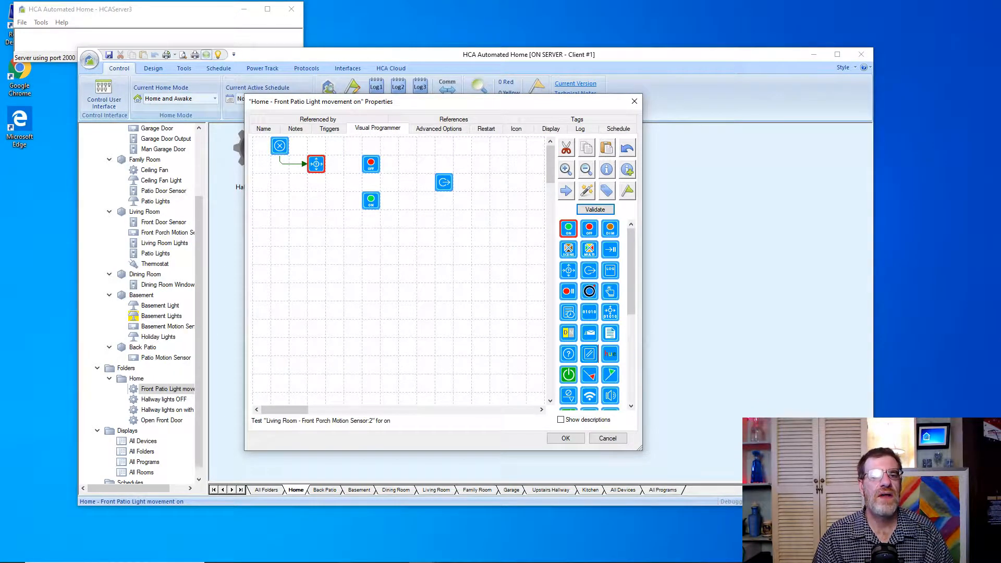
click(369, 166)
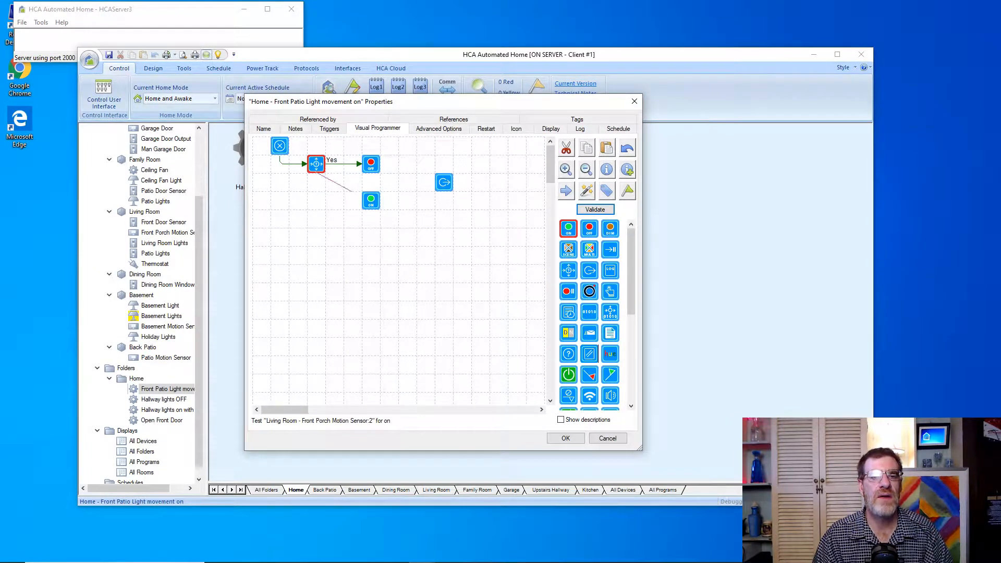
click(365, 198)
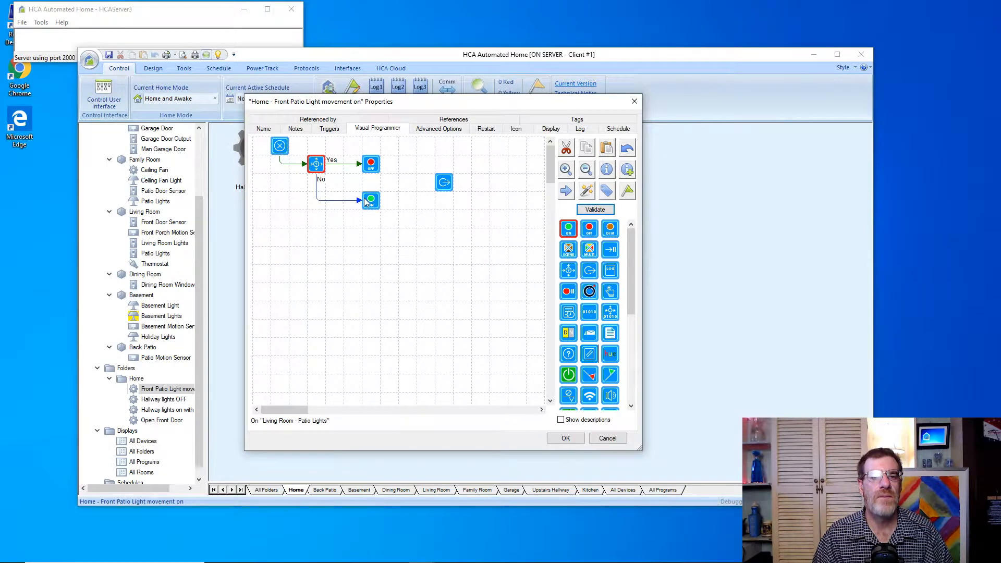
Connect both the Off and the On elements to the exit element.
click(372, 165)
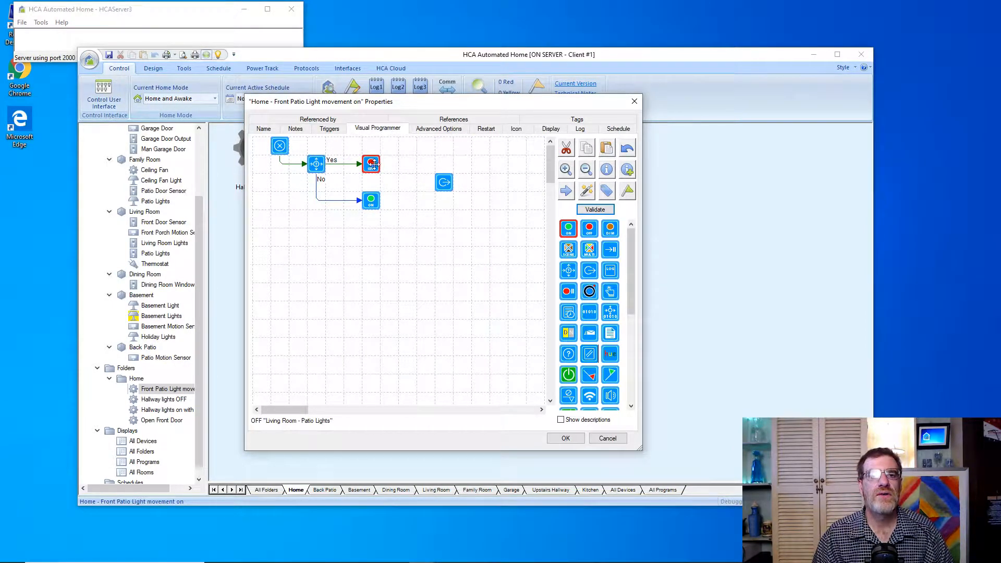
drag(445, 164, 443, 182)
click(373, 204)
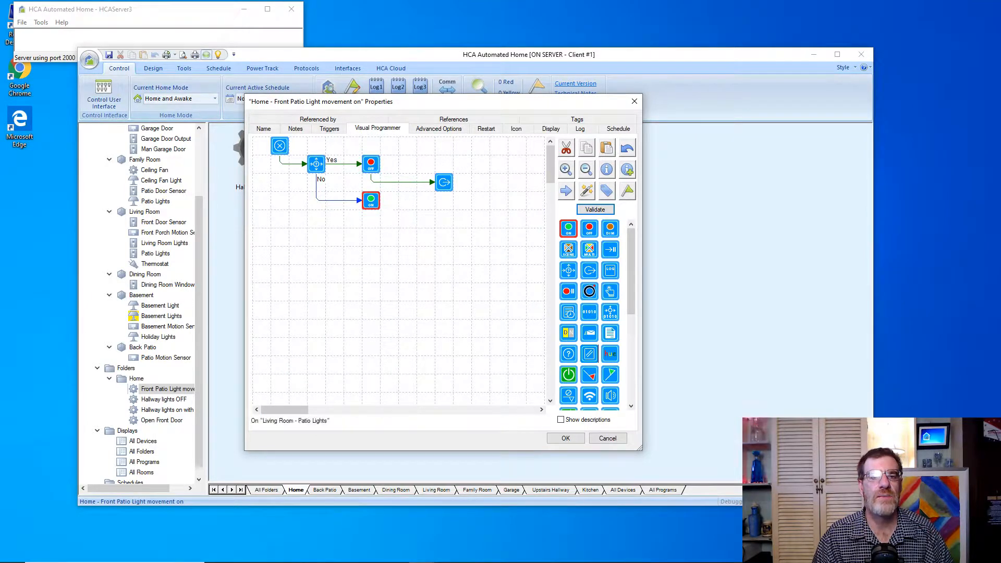
drag(379, 200, 444, 184)
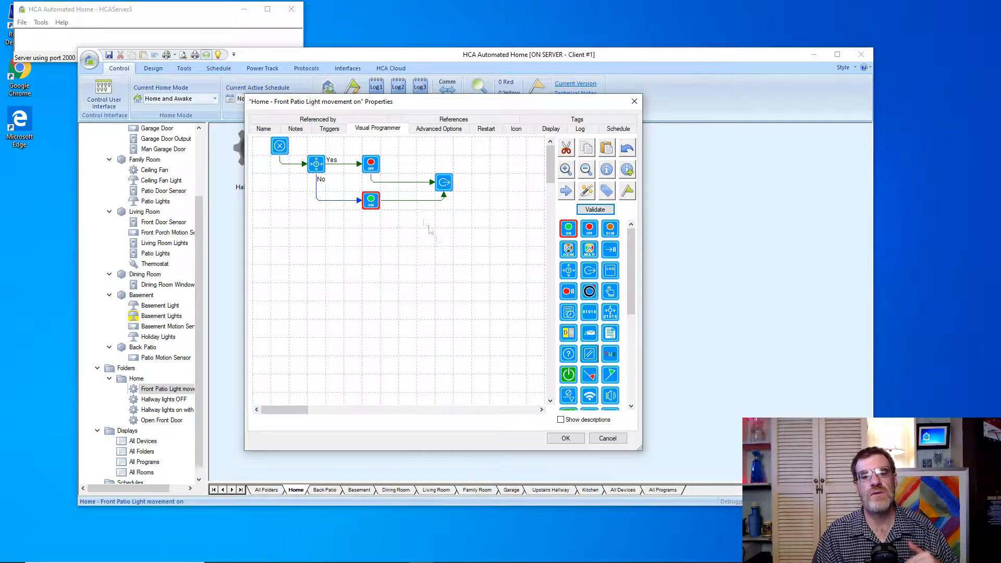
Validate the program and save its properties.
click(589, 210)
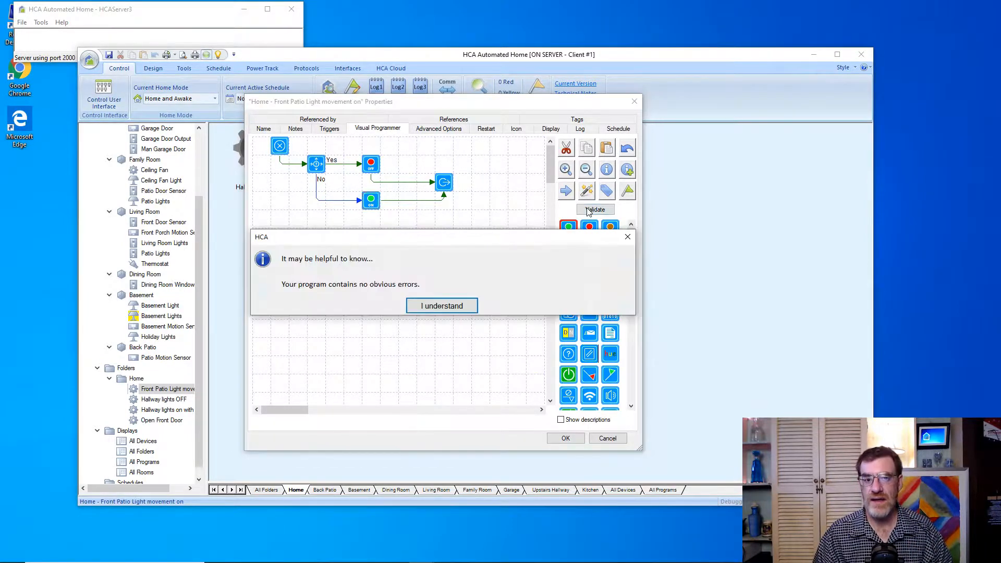
click(454, 309)
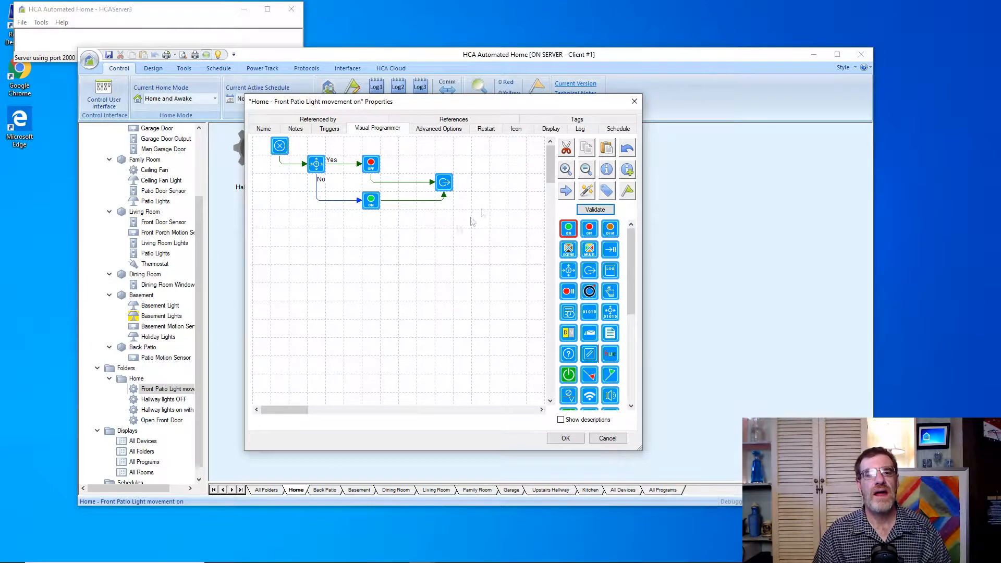
click(565, 438)
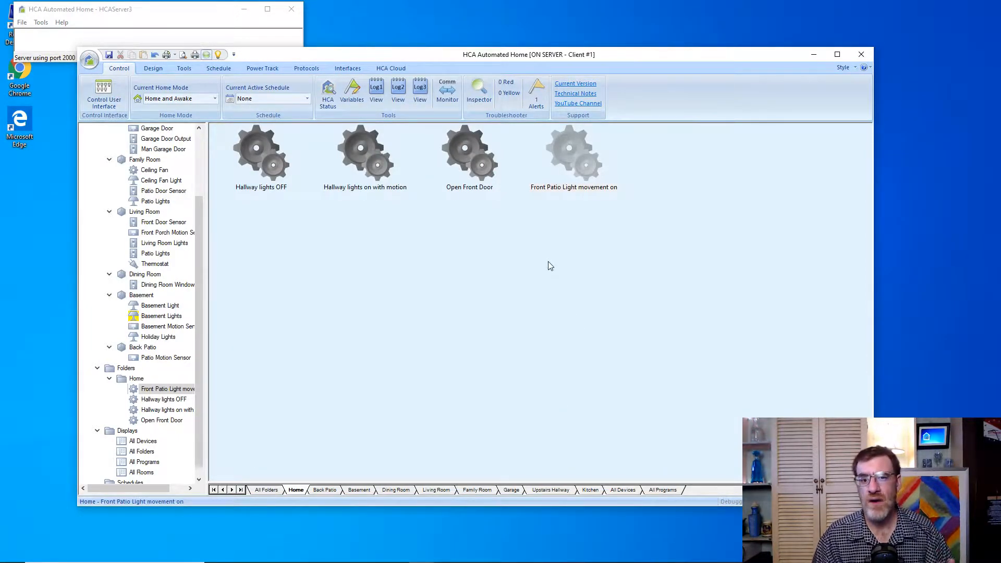
Reopen the properties of the program "Front Patio Light movement on" and delete the Test element from its layout.
right_click(571, 164)
click(598, 257)
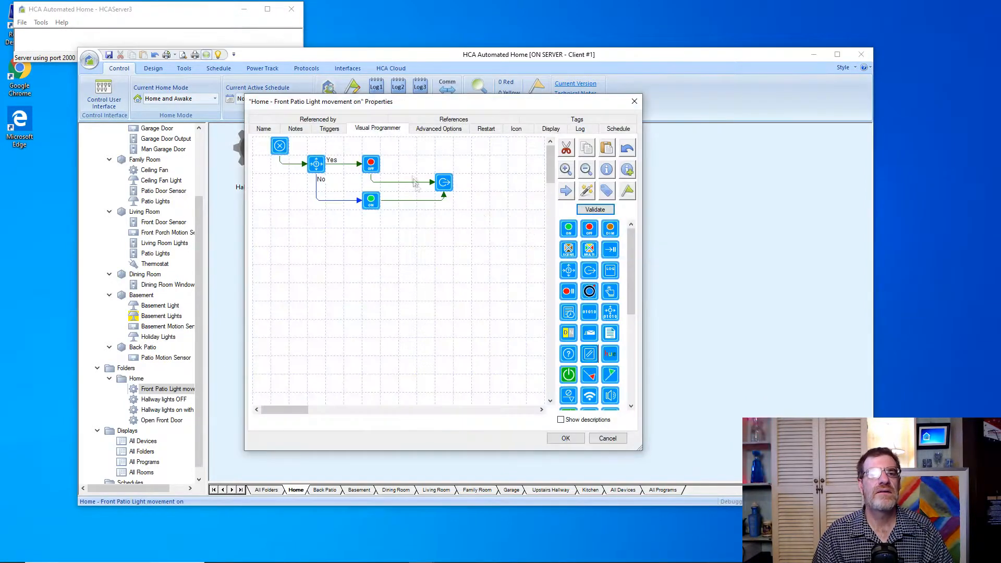
click(317, 164)
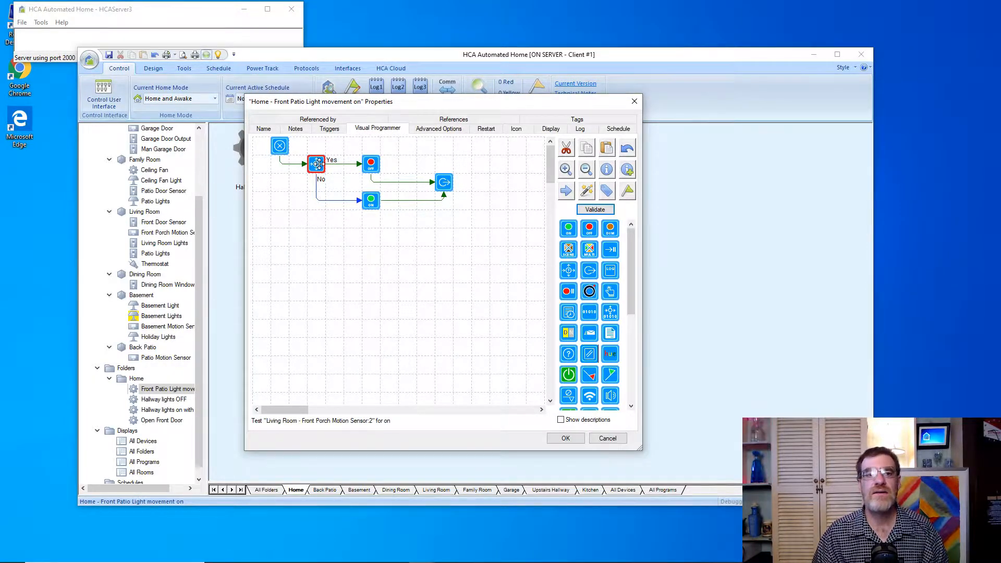
right_click(317, 164)
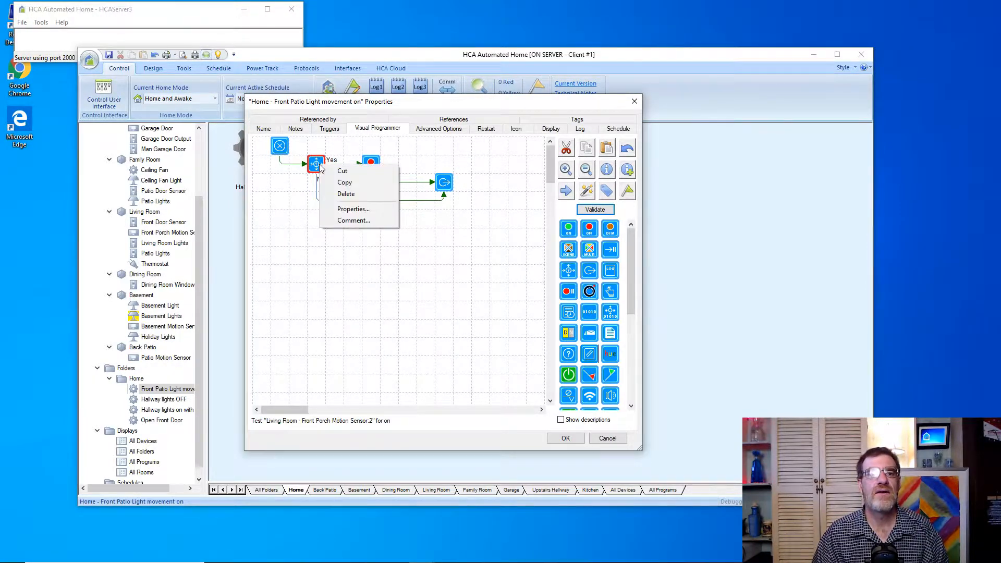
click(346, 194)
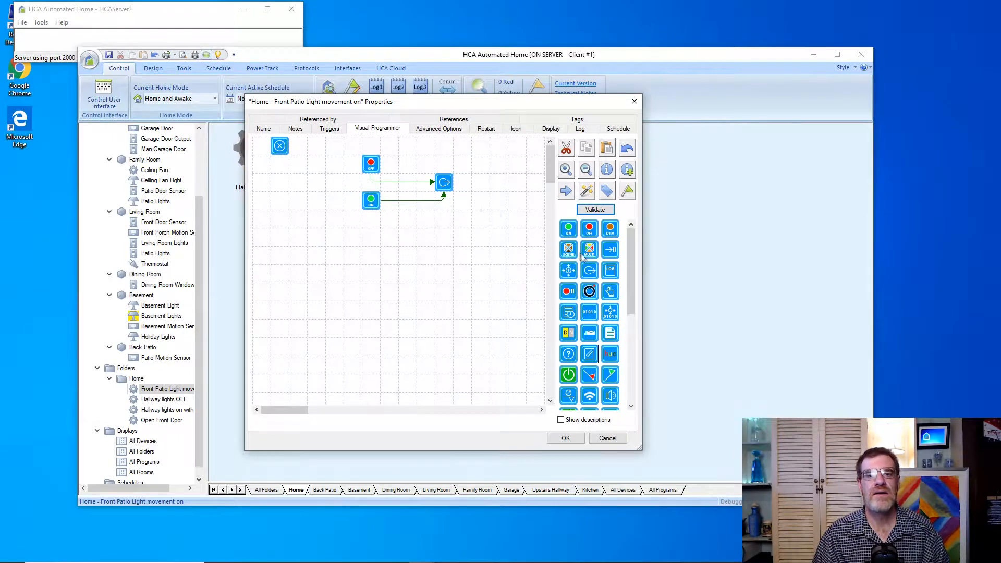
Add a Test element with the condition Is time between, from 0 minutes after sunset to 0 minutes before sunrise.
drag(574, 273, 319, 168)
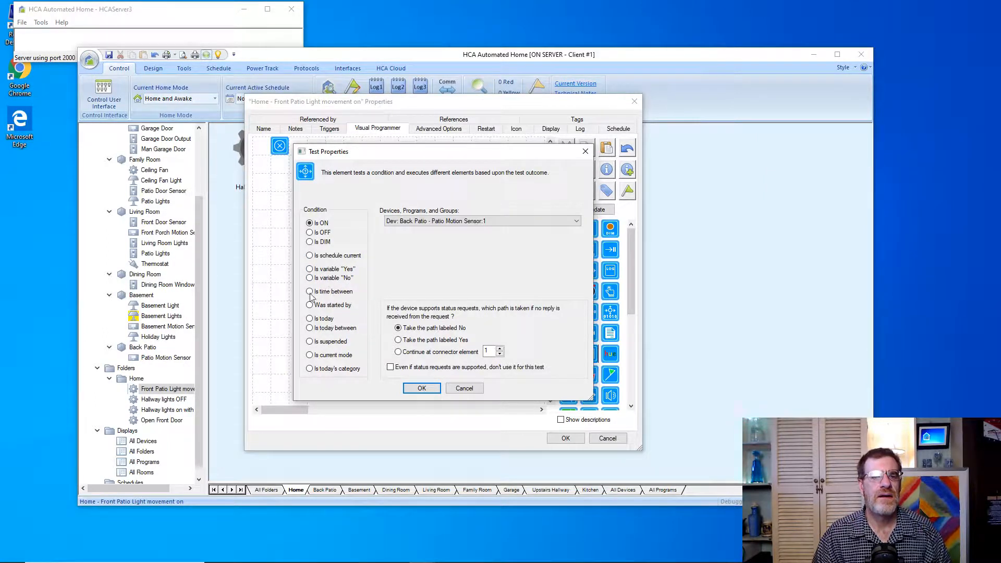
click(310, 292)
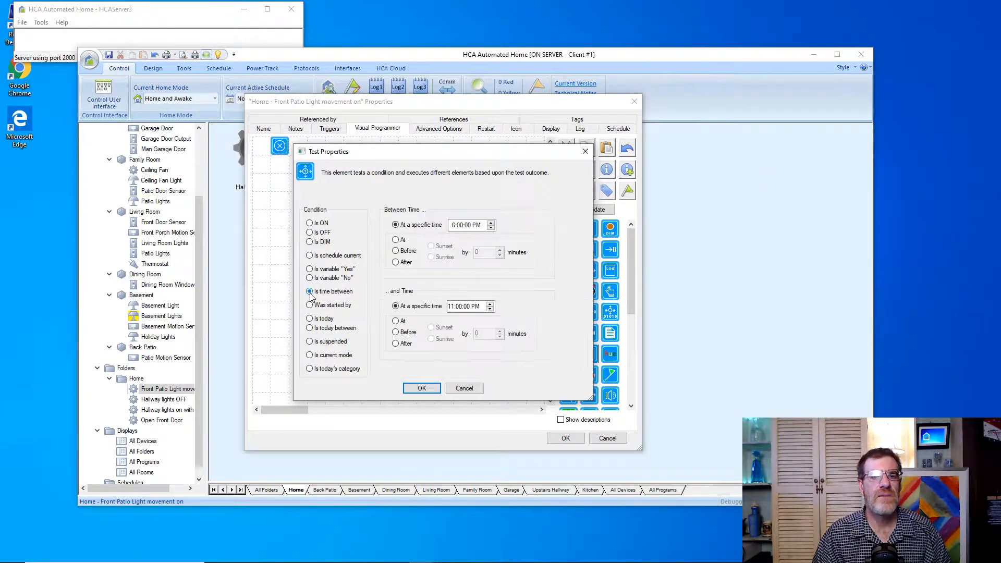
click(396, 263)
click(431, 247)
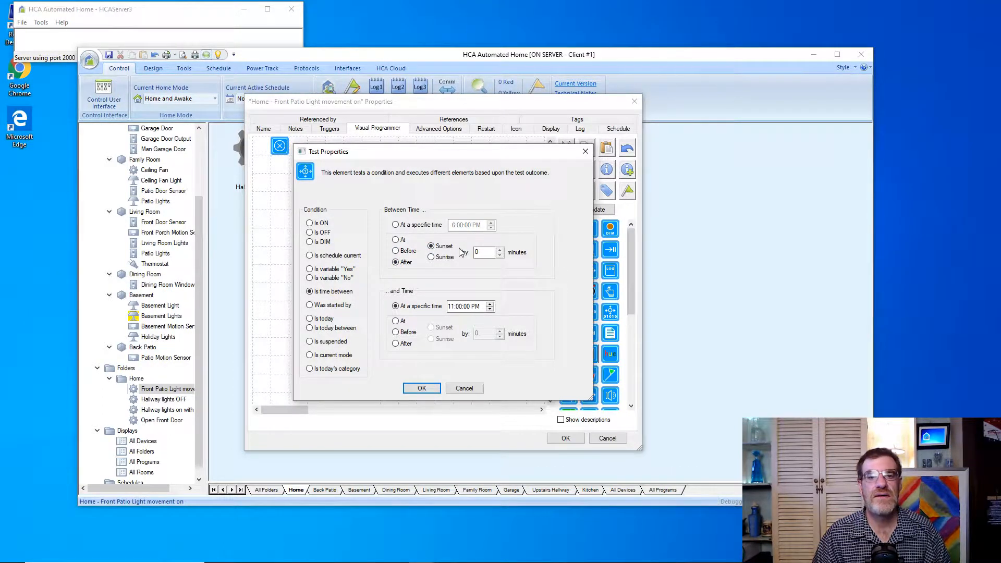
click(395, 332)
click(431, 340)
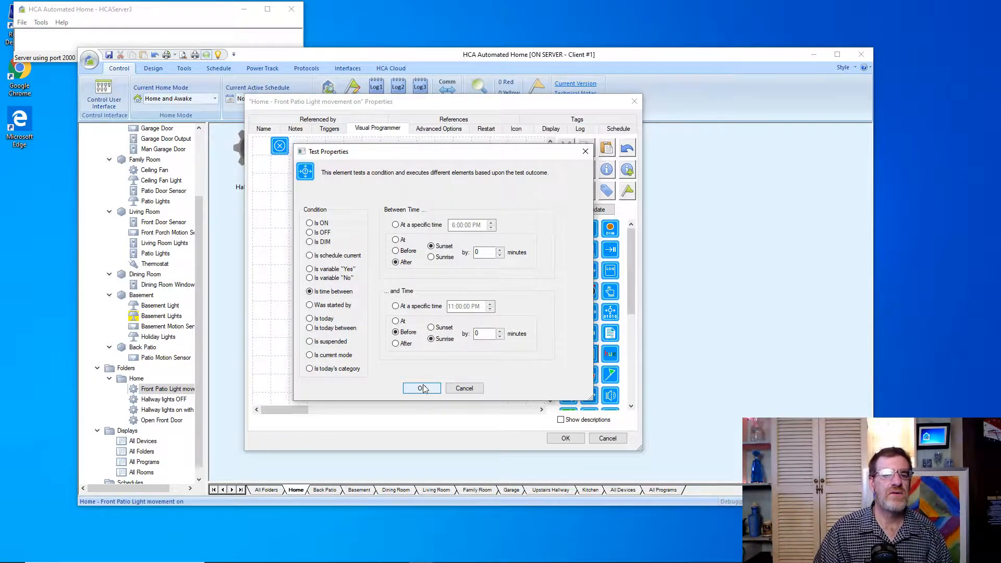
click(422, 389)
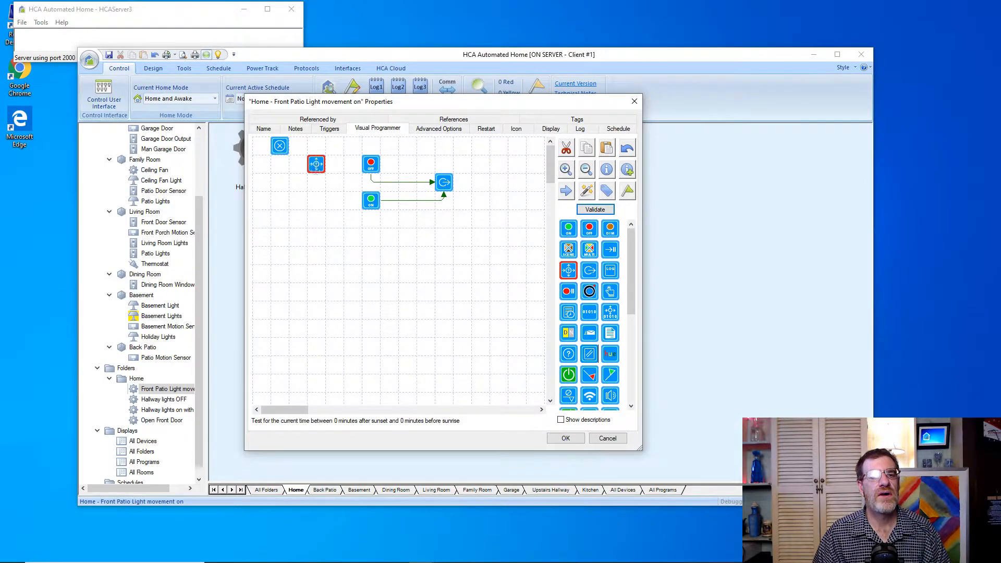
Connect the Test element's Yes outcome to the On element and its No outcome to the Off element, and review its time condition.
drag(320, 178, 365, 201)
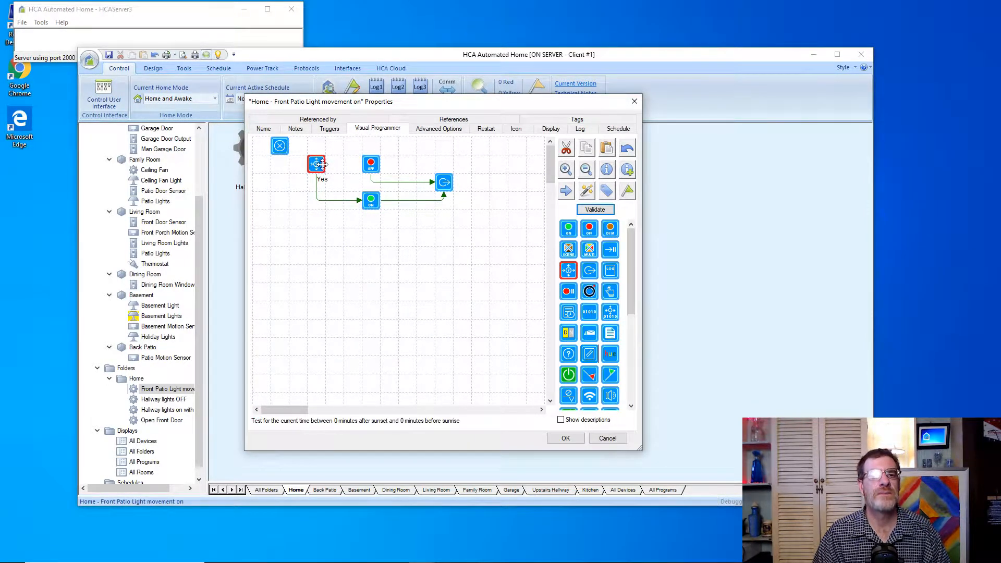
drag(316, 164, 371, 163)
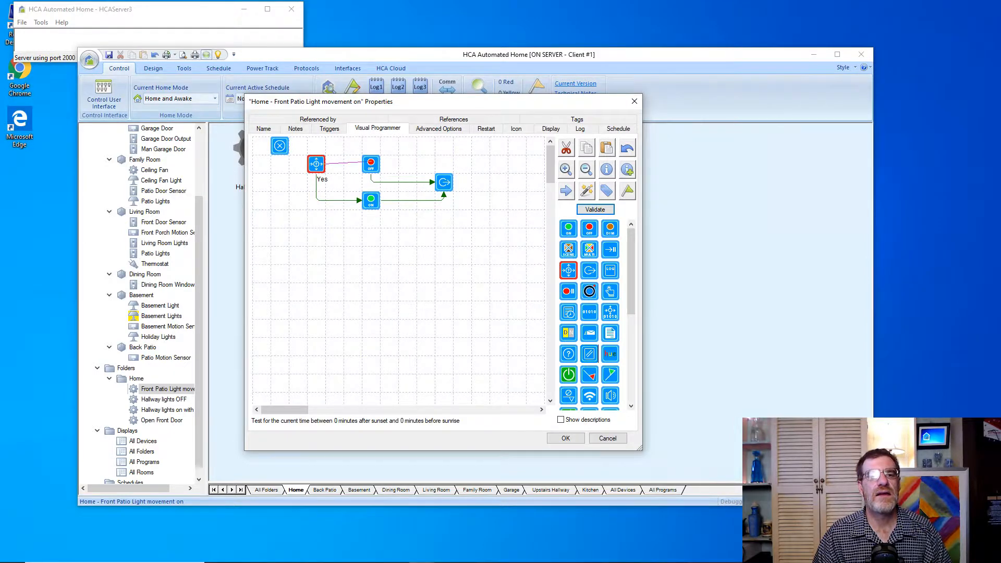
right_click(319, 164)
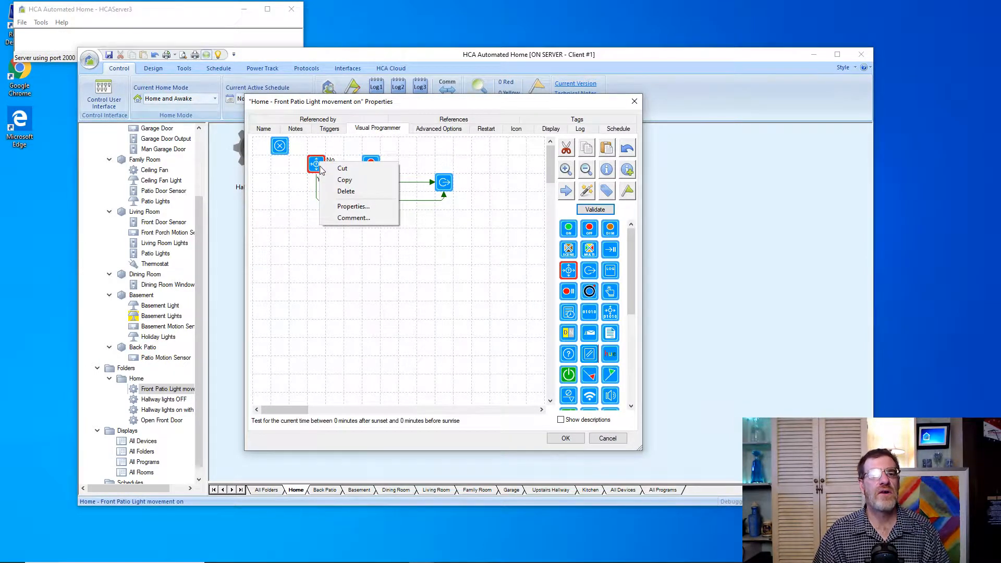
click(353, 206)
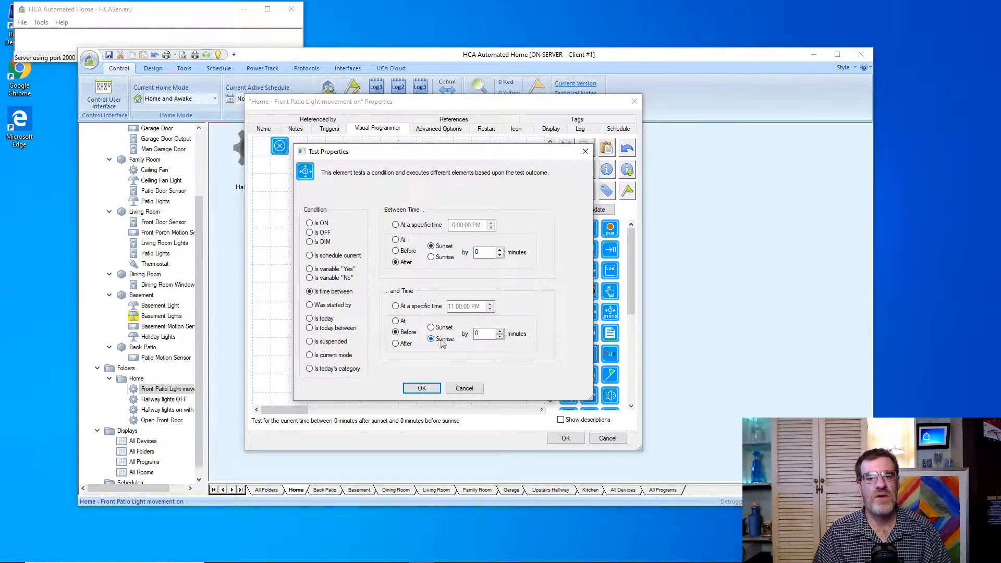
click(427, 391)
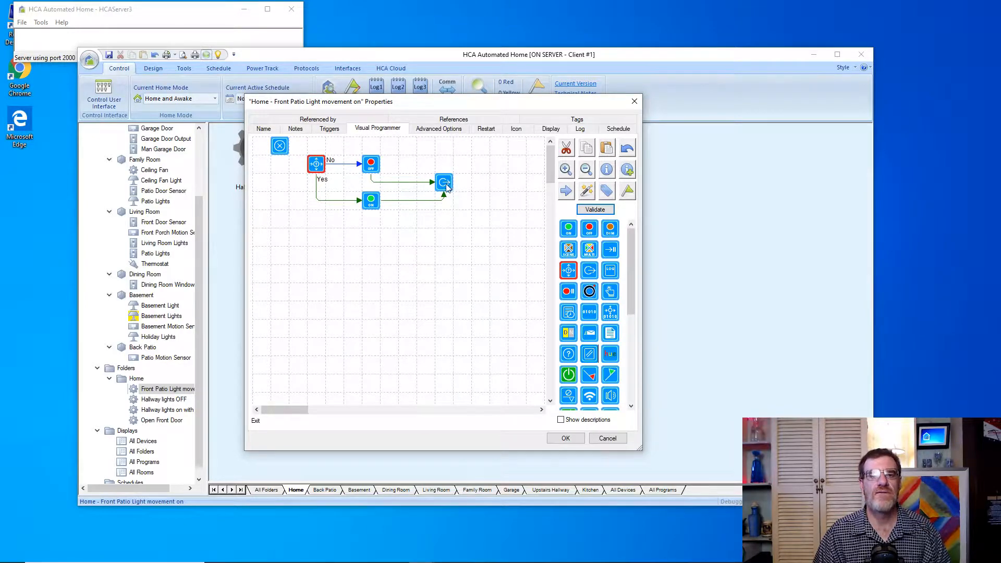
Connect the start element to the Test element, and validate and save the program.
click(579, 443)
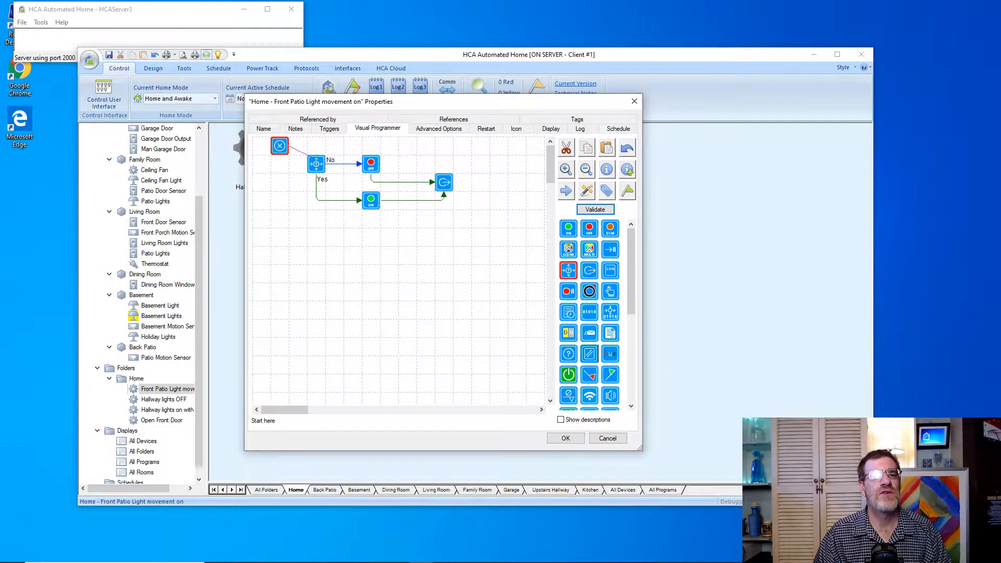
click(319, 164)
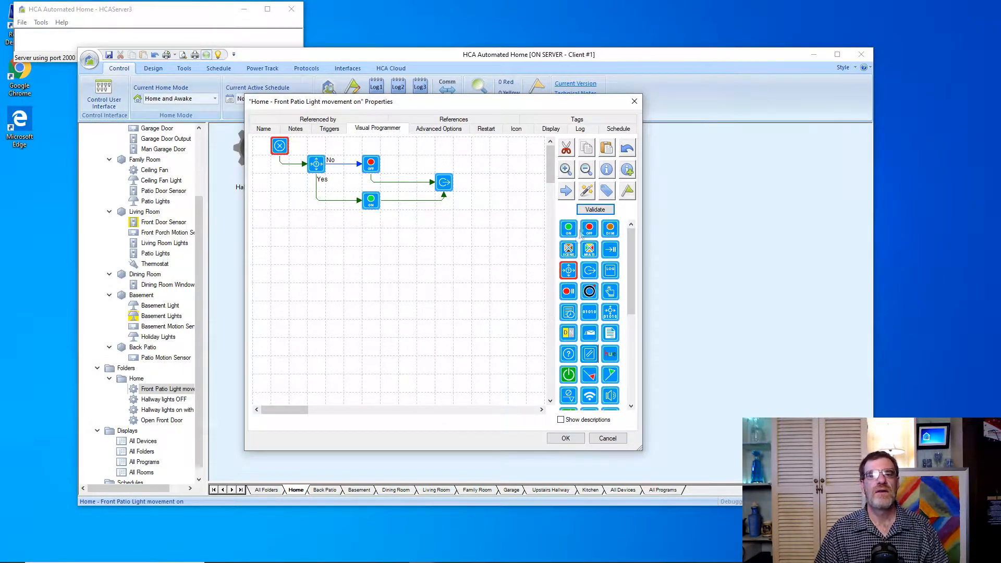
click(587, 211)
click(452, 306)
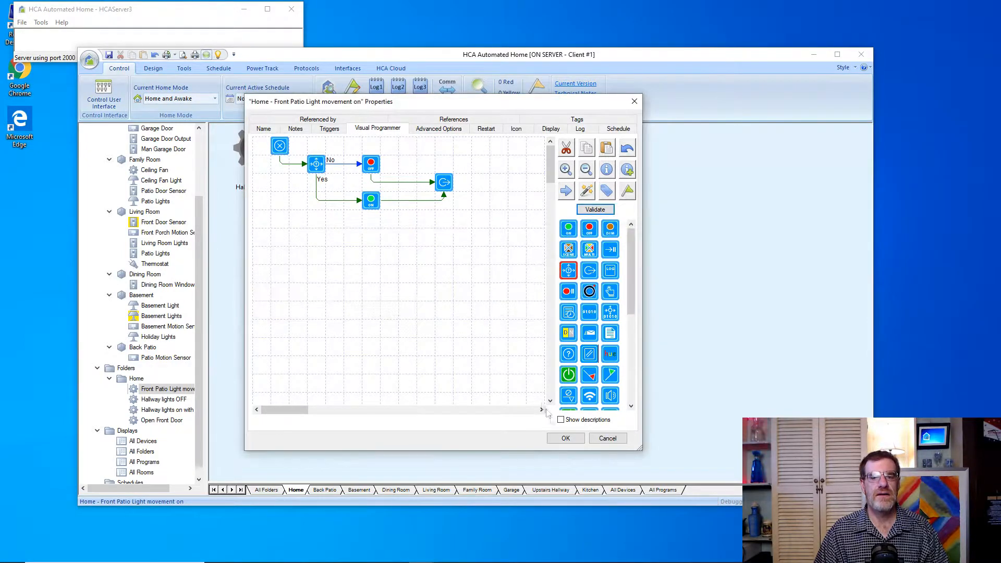
click(566, 438)
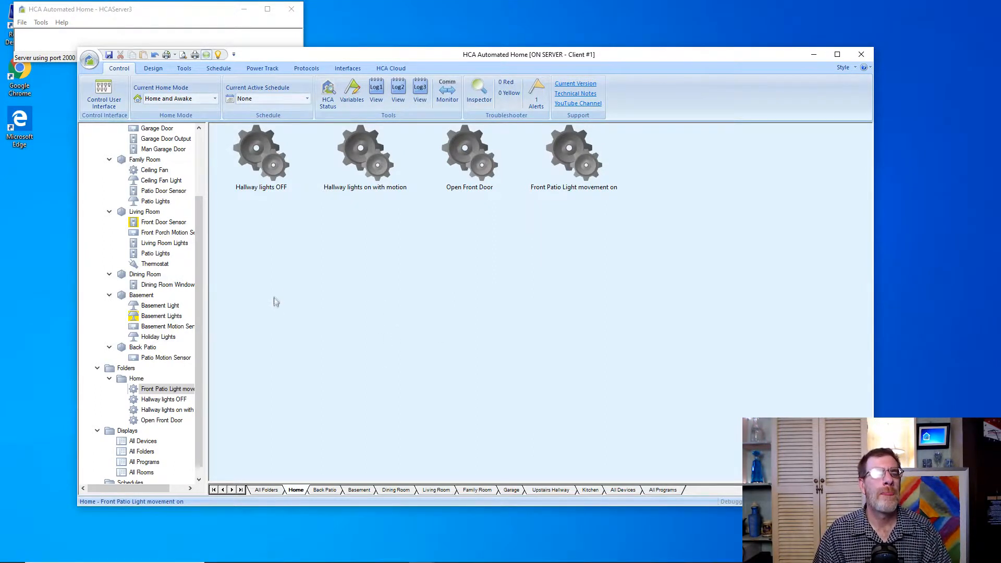
Create a new program named "Front Patio lights off" in the Home folder with the Program1 icon and no notes.
right_click(545, 256)
mouse_move(566, 265)
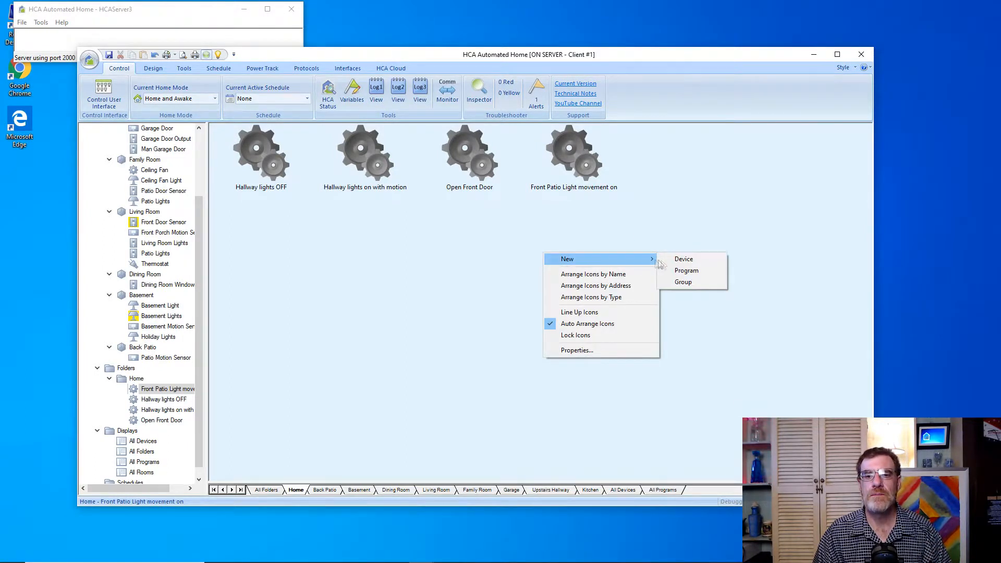
click(685, 271)
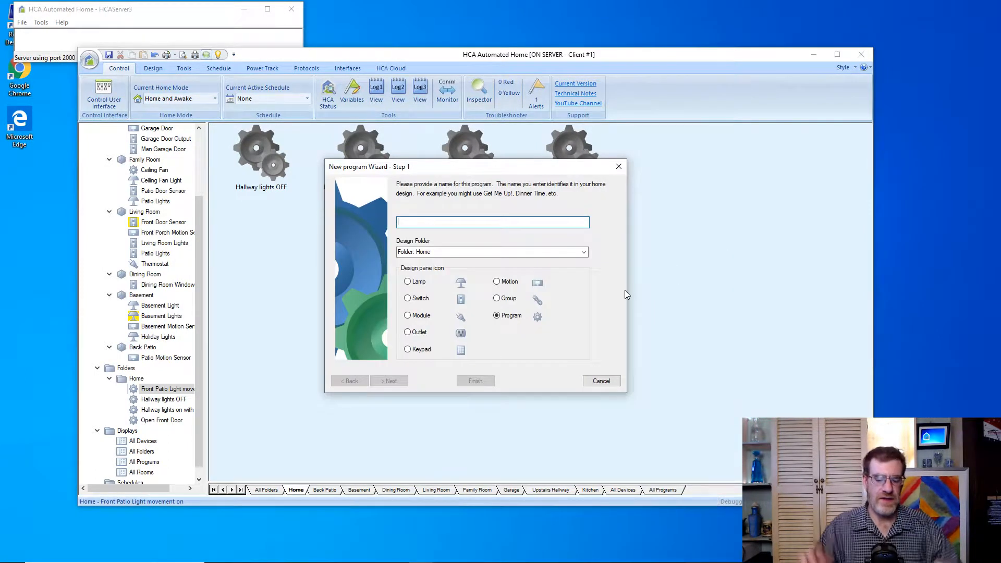
text(Fron)
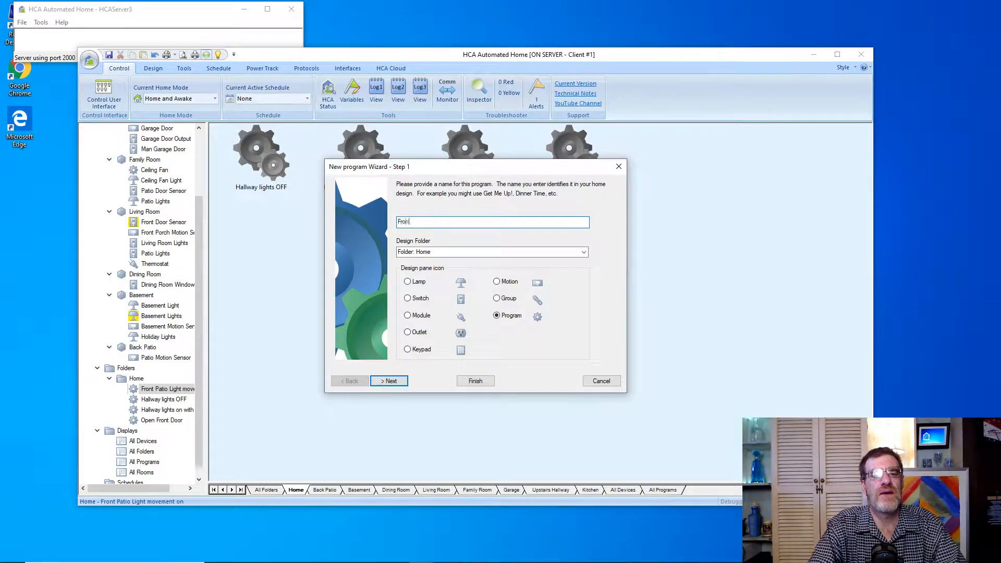
text(t Patio)
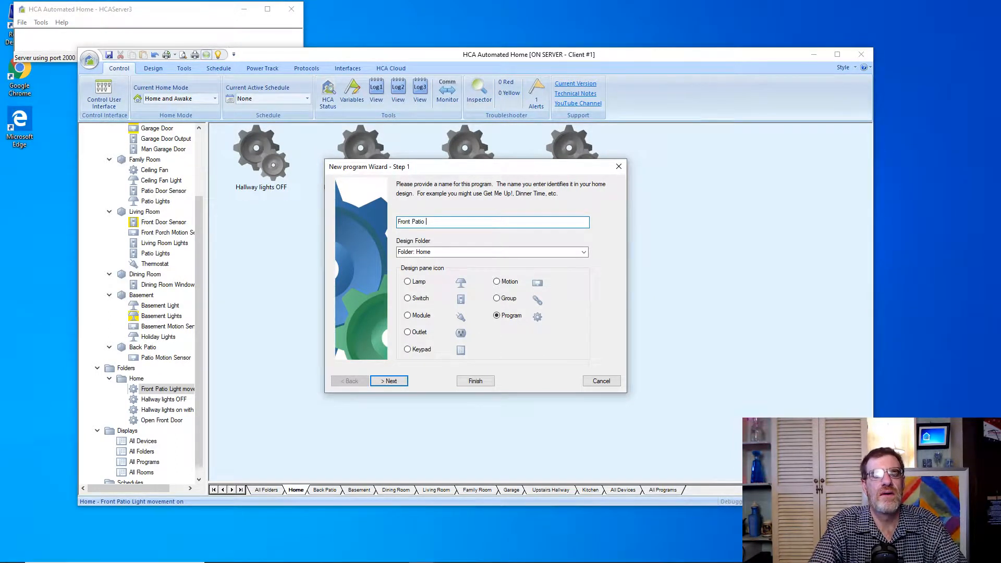
text( lights off)
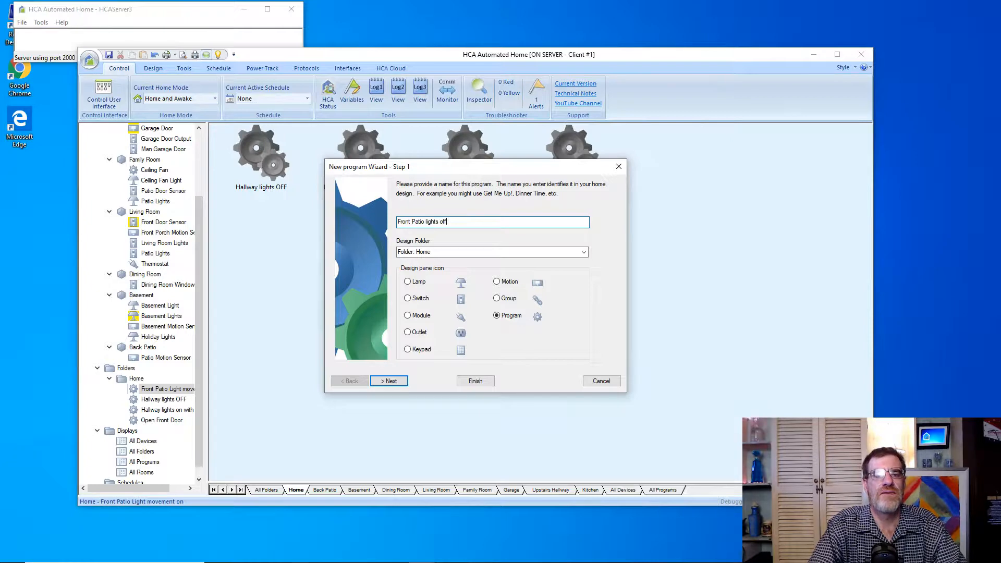
key(Return)
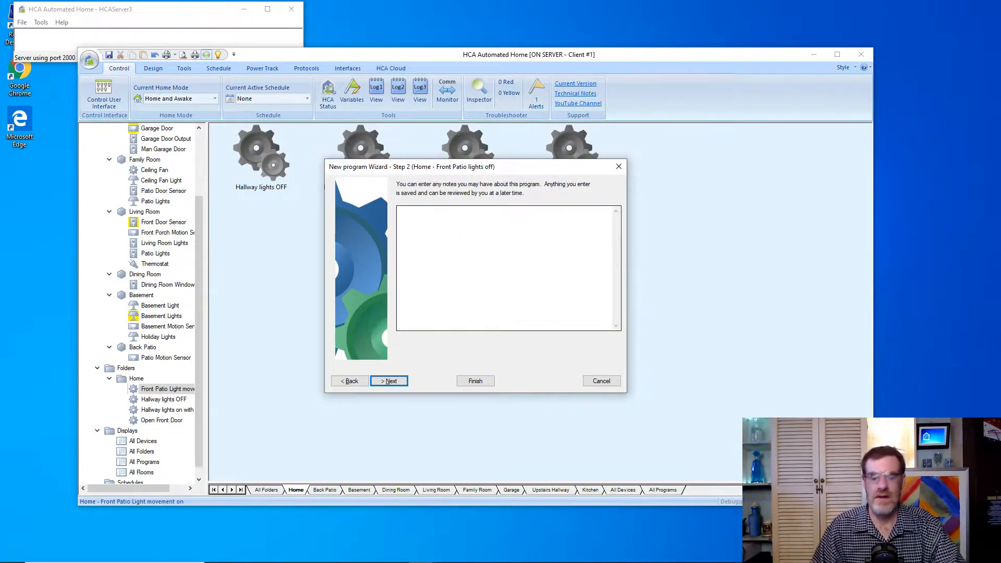
key(Return)
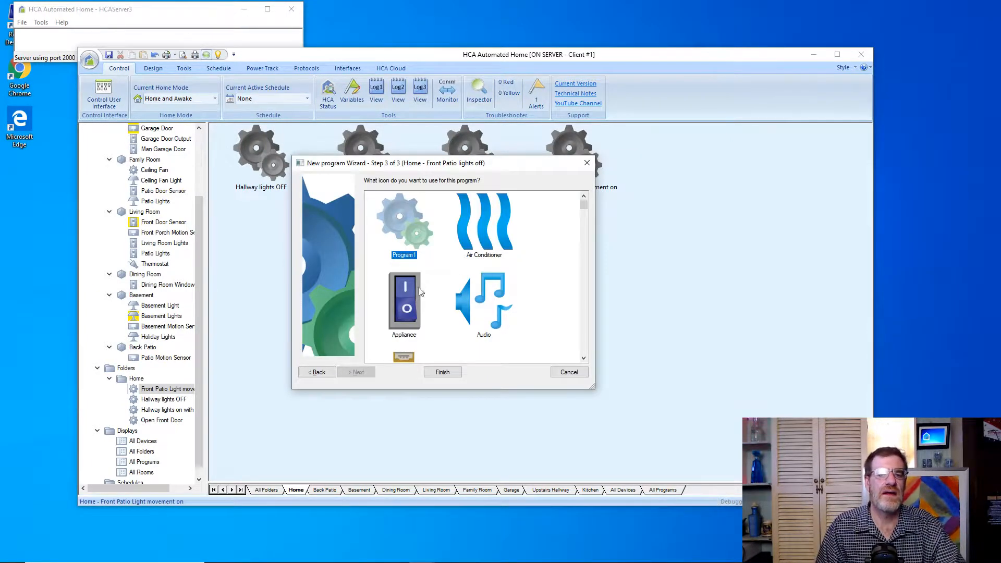
click(437, 374)
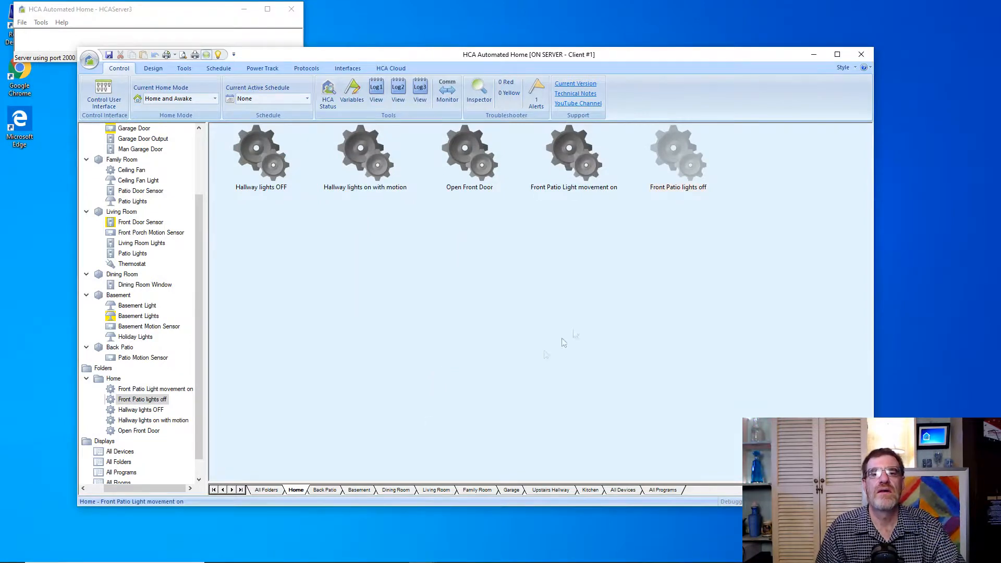
Add an Insteon Message trigger to "Front Patio lights off" for when Living Room - Front Porch Motion Sensor sends Off by group 1.
right_click(679, 166)
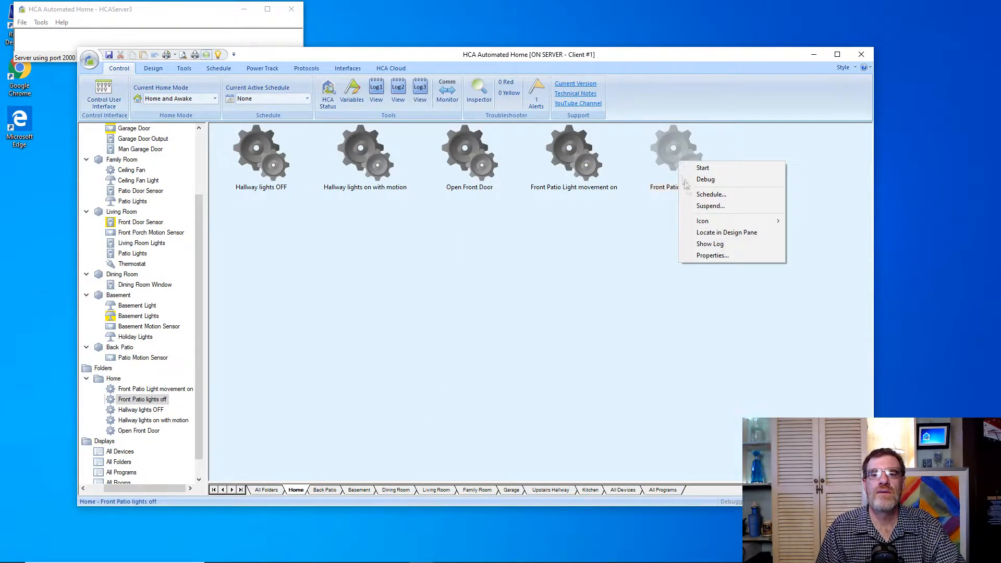
click(708, 255)
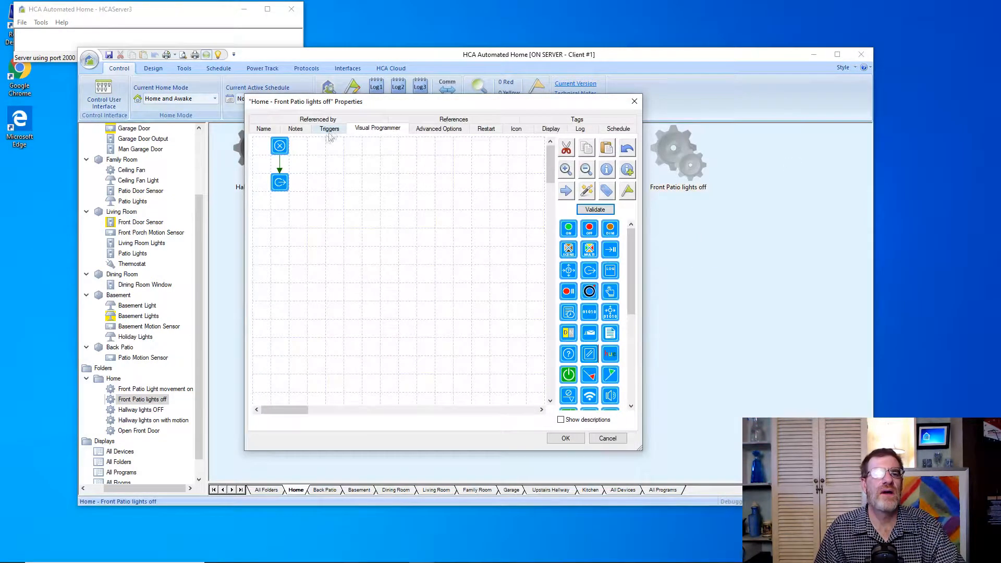
click(328, 130)
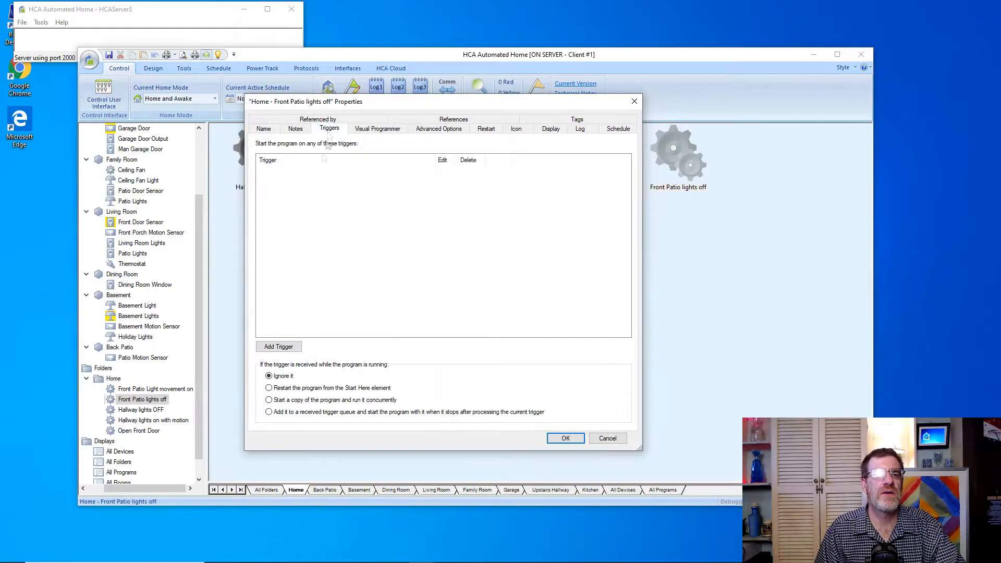
click(285, 348)
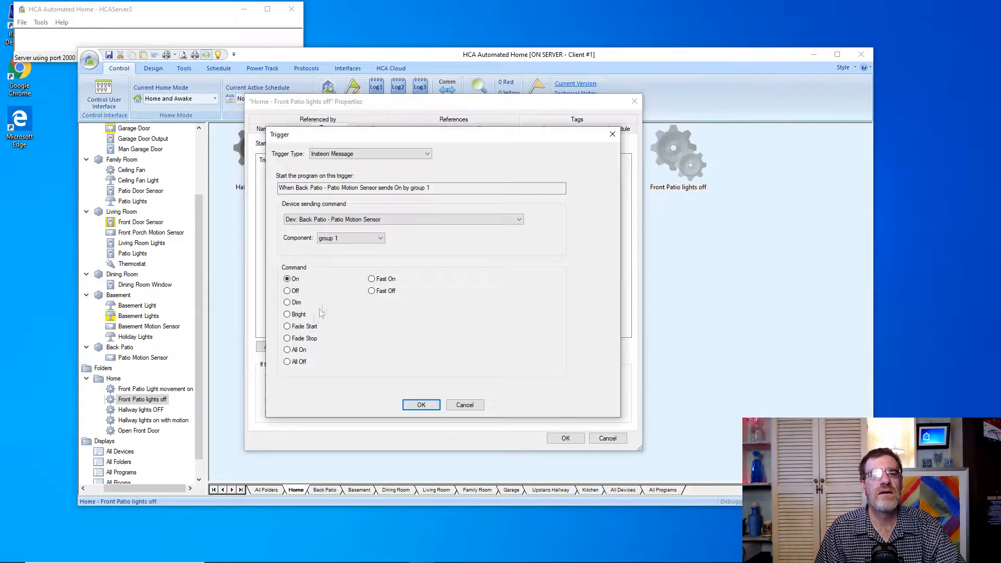
click(348, 221)
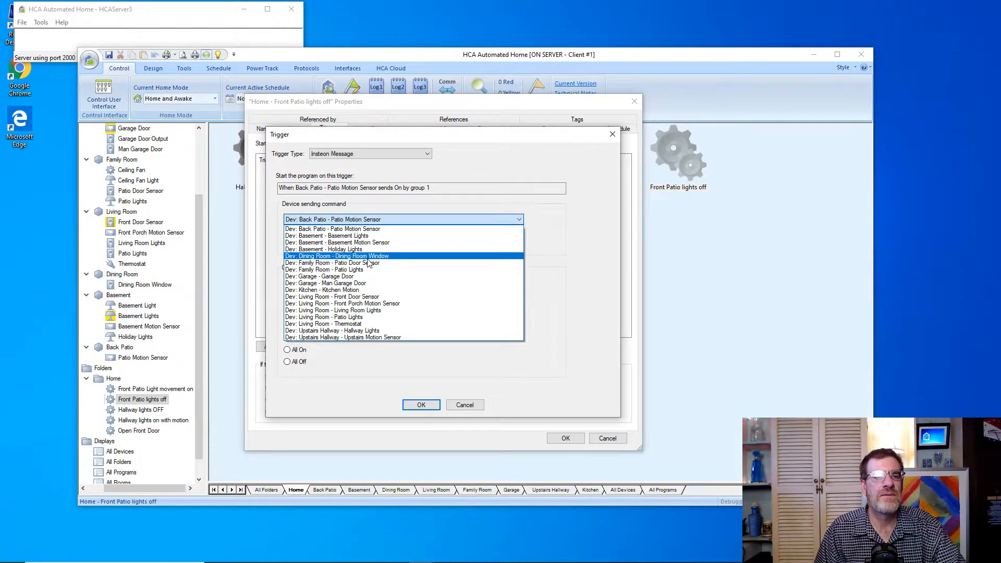
click(385, 304)
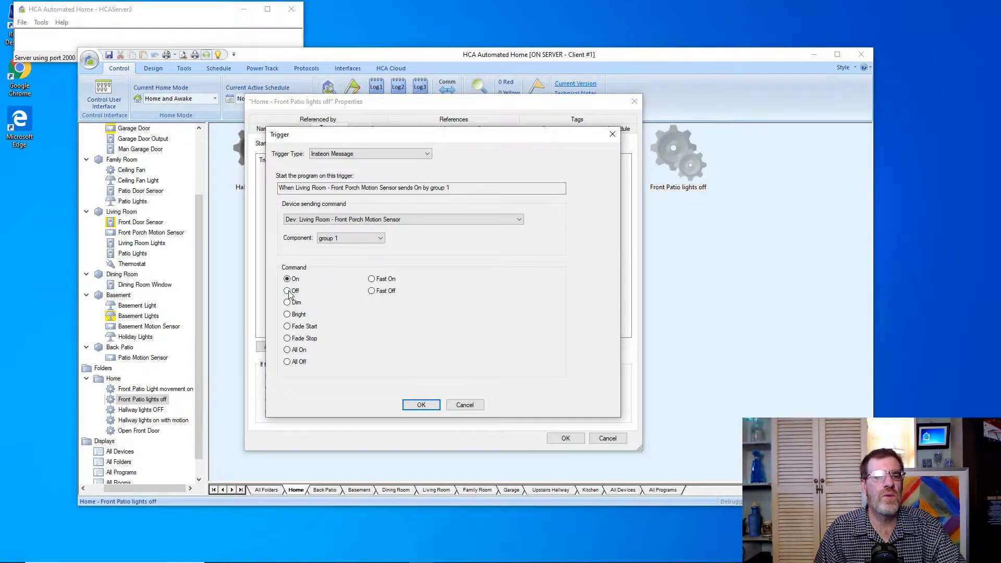
click(417, 408)
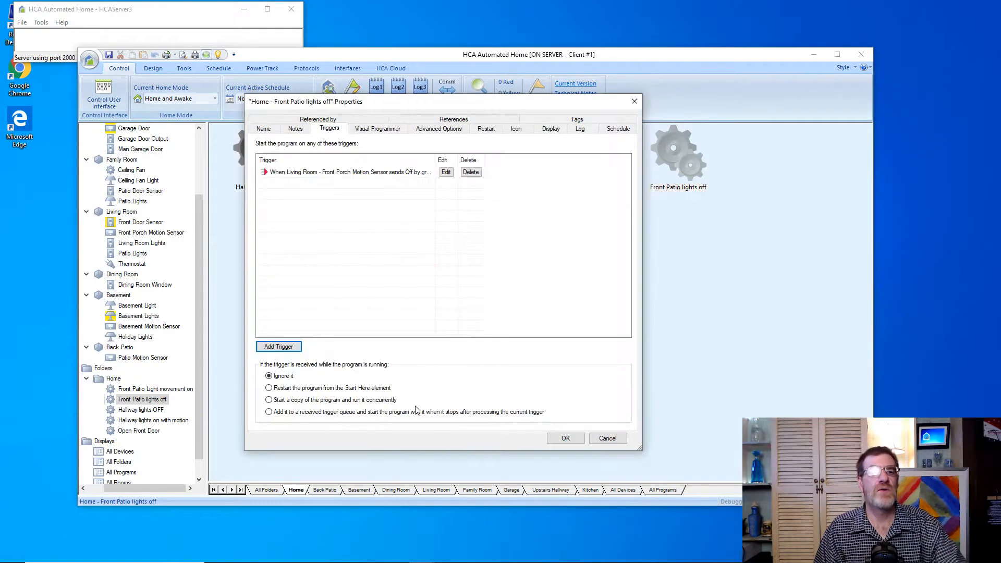
In the program's visual layout, move the exit element well away from the start element and remove the connection between them.
click(379, 130)
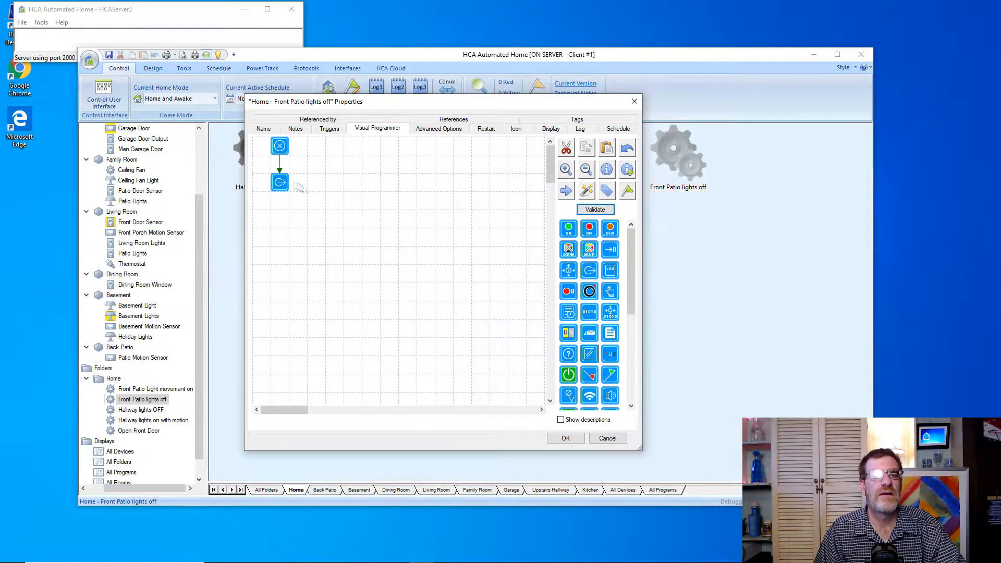
drag(279, 182, 511, 240)
right_click(505, 242)
click(516, 245)
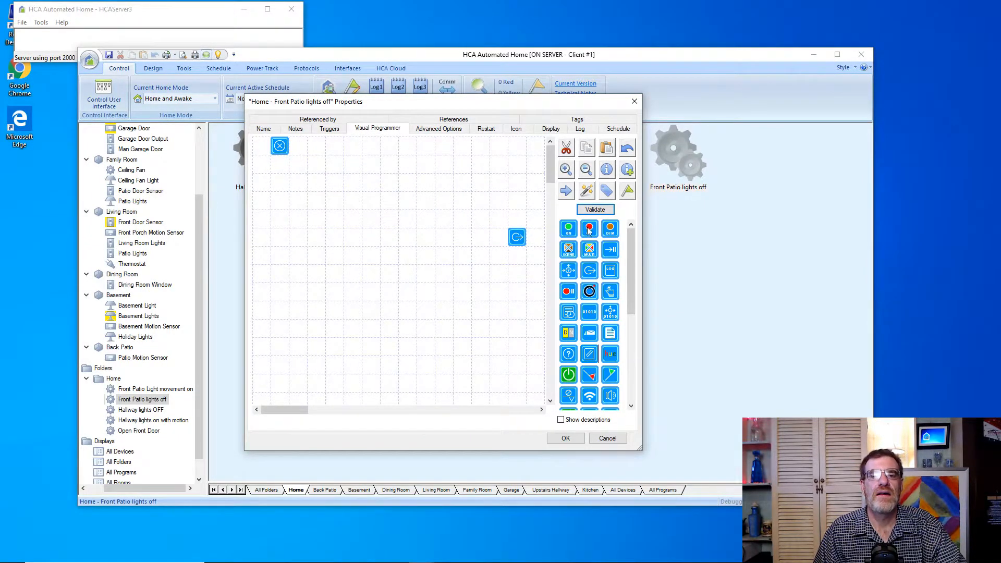
Add an Off element for the device Living Room - Patio Lights between the start and exit elements.
drag(589, 229, 371, 165)
click(408, 277)
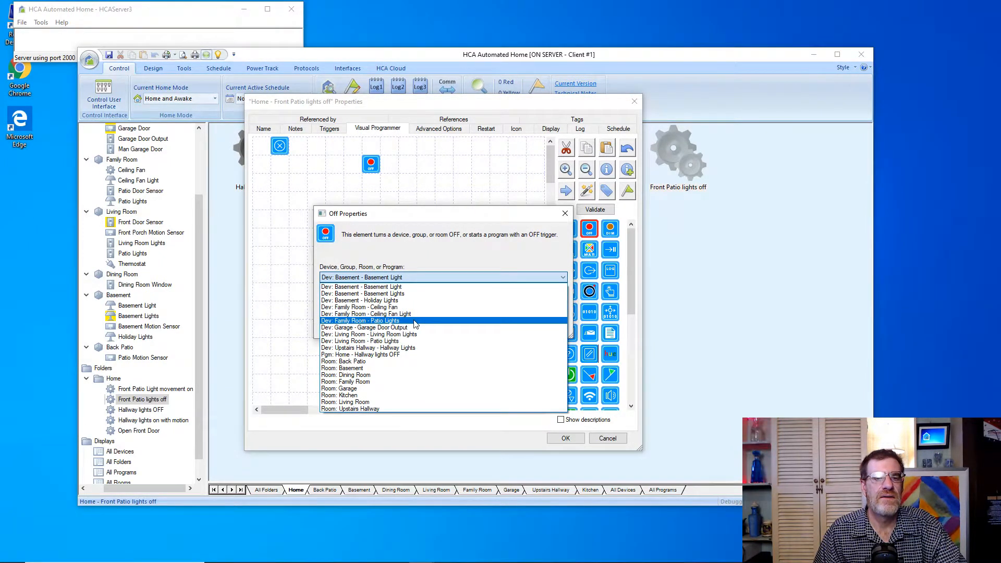
click(419, 342)
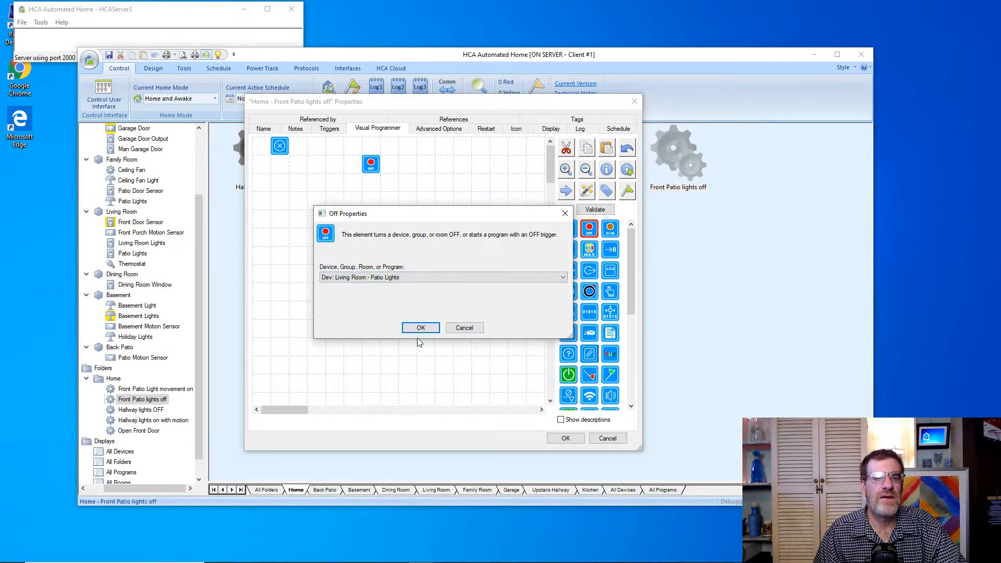
click(419, 328)
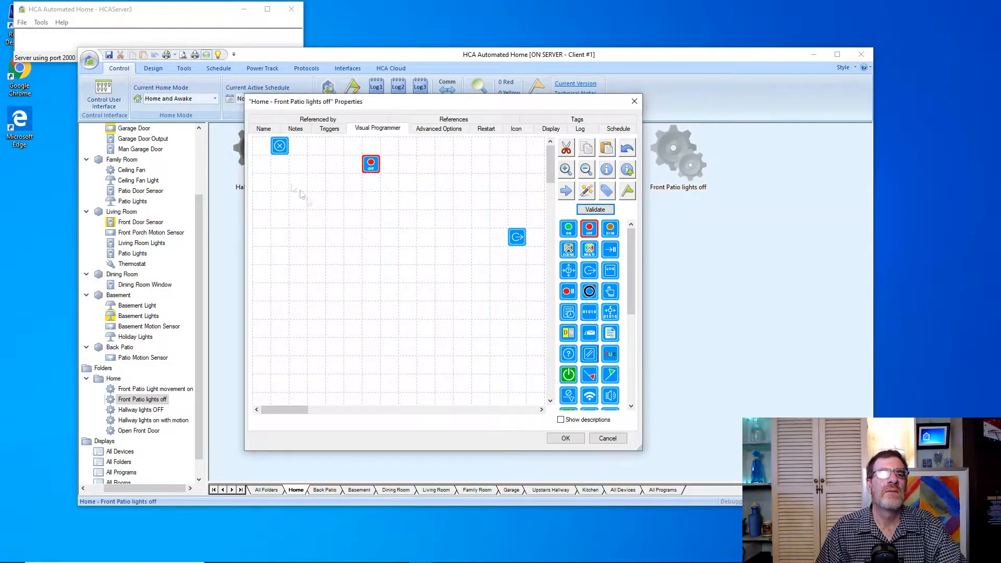
Connect the start element to the Off element and the Off element to the exit, and save the program.
click(278, 145)
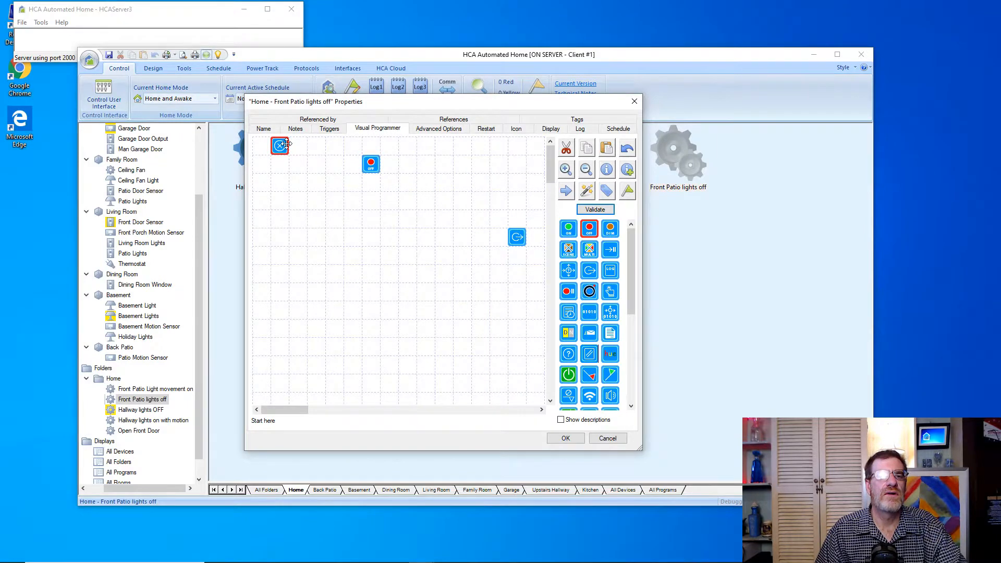
drag(288, 144, 370, 164)
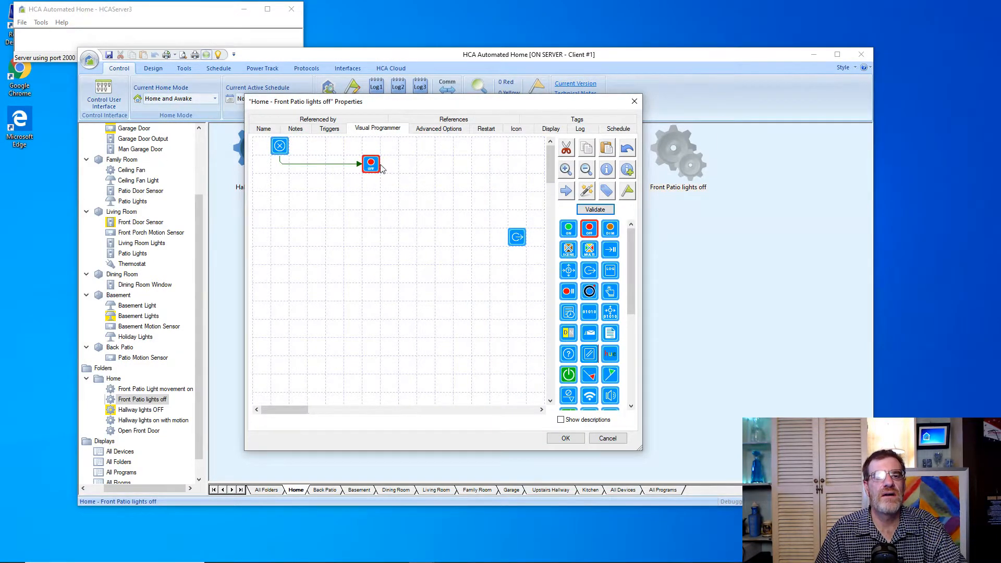
drag(383, 165, 515, 236)
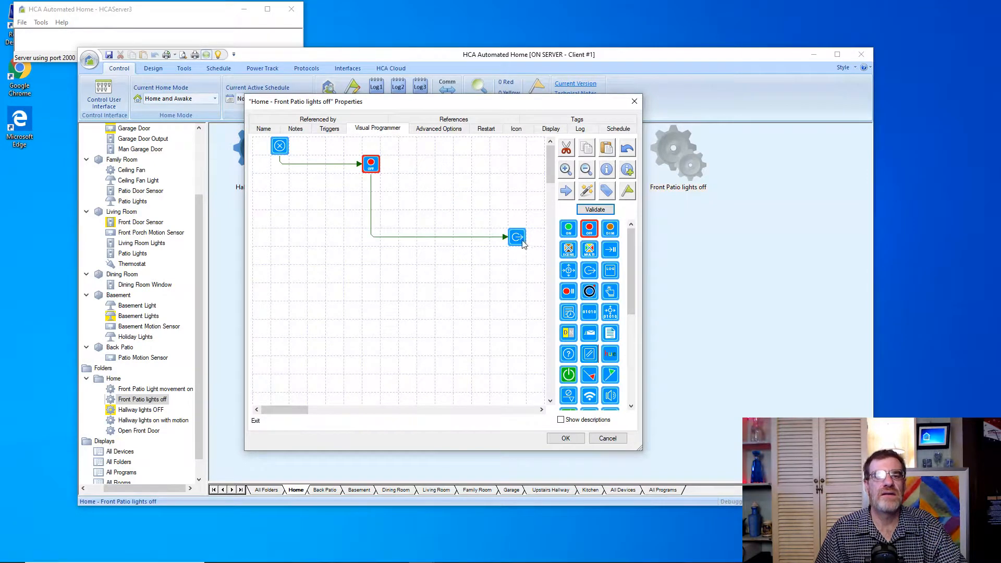
click(576, 438)
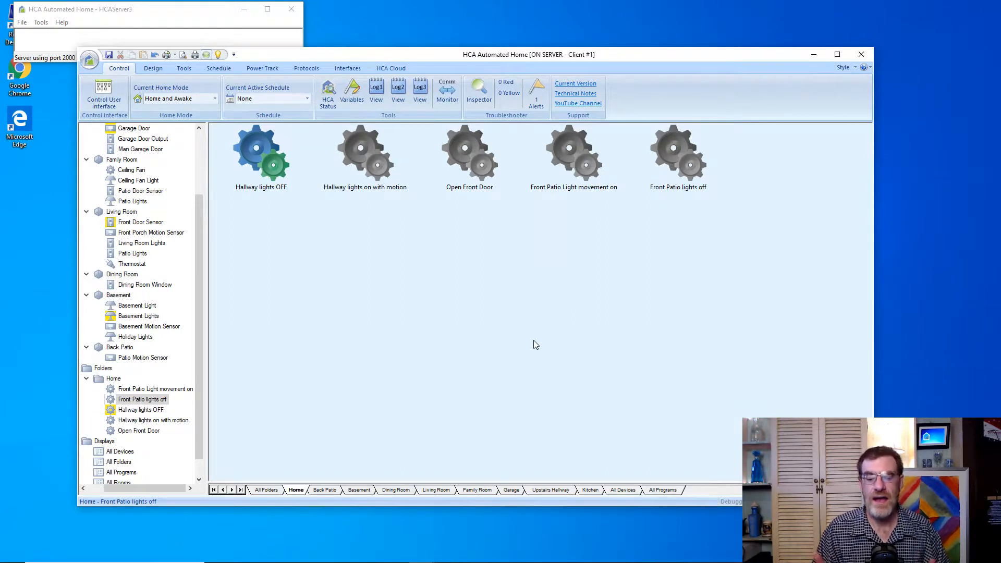
Reopen the properties of "Front Patio Light movement on" and examine the Is current mode condition of a new Test element without adding it.
right_click(571, 164)
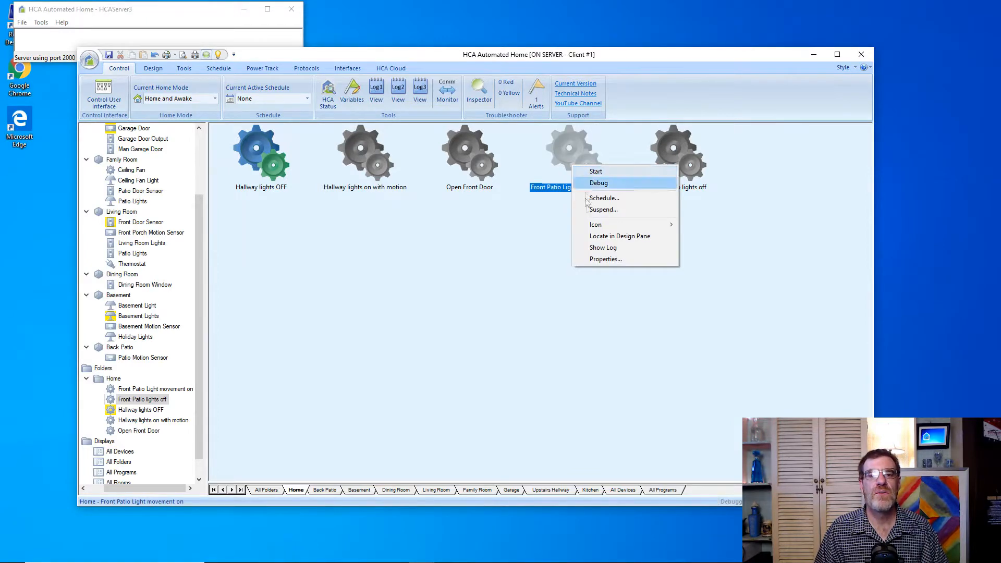
click(606, 259)
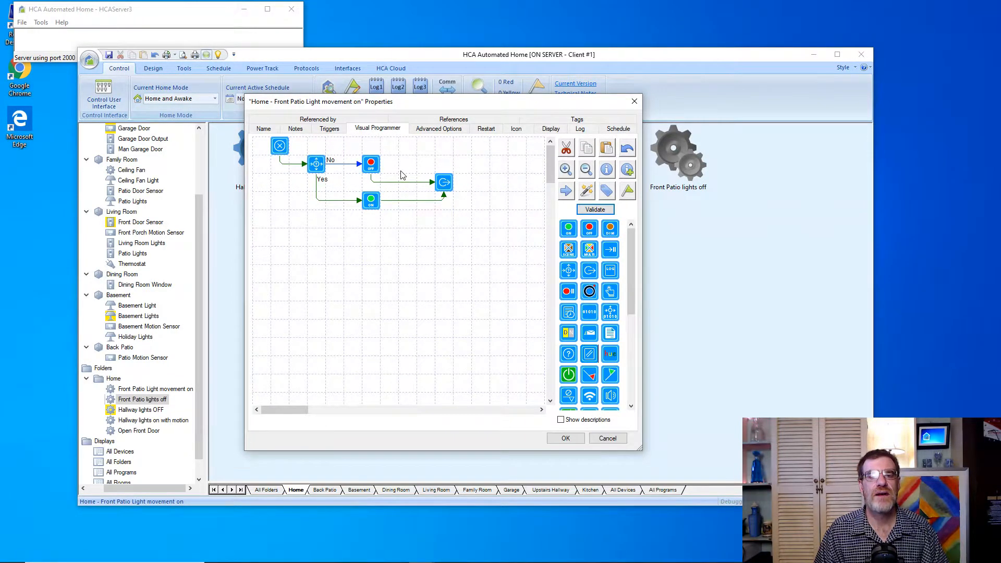
drag(576, 274, 344, 253)
click(335, 356)
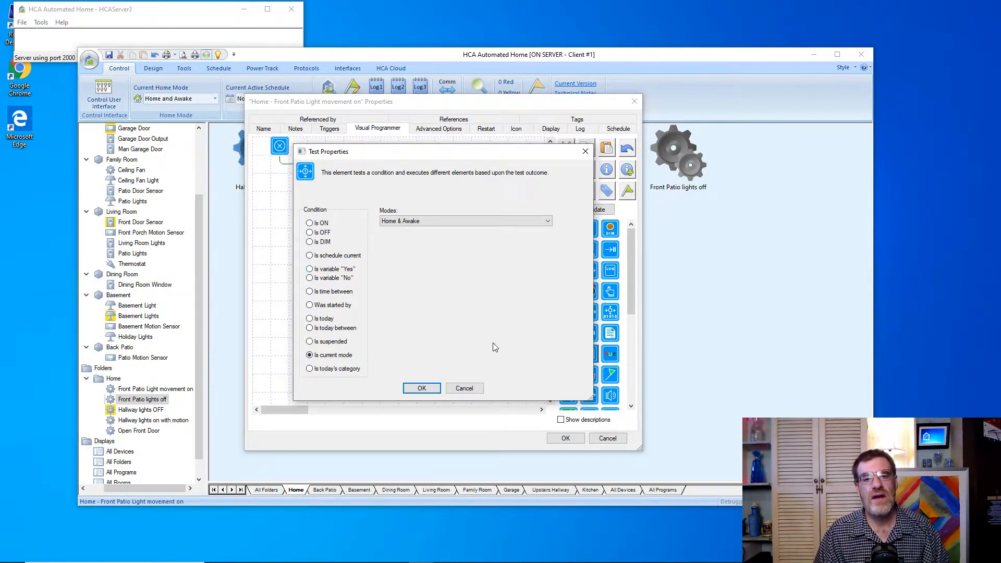
click(471, 390)
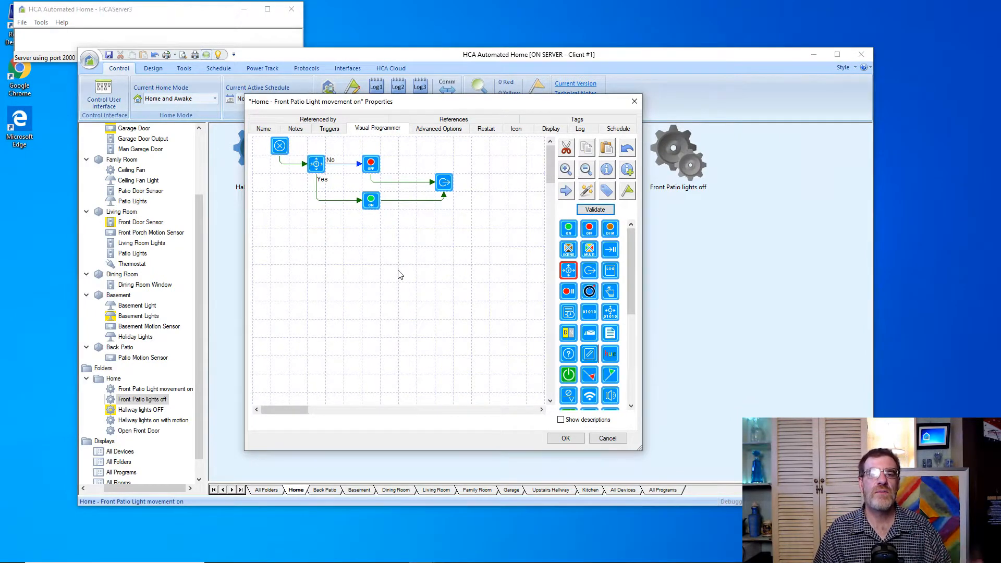